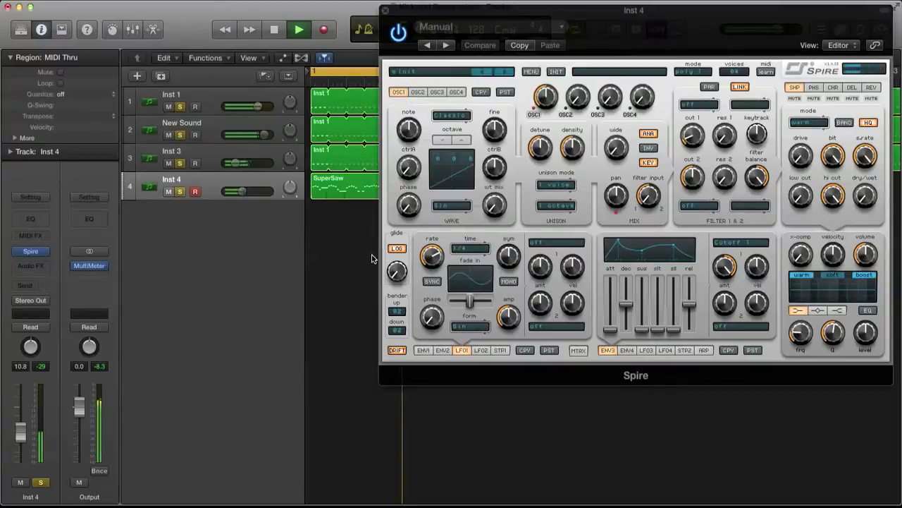
# Stop playback, set oscillator 1's waveform to Vocal 5 and raise its wavetable mix.
pyautogui.moveTo(405, 9); pyautogui.dragTo(502, 6)
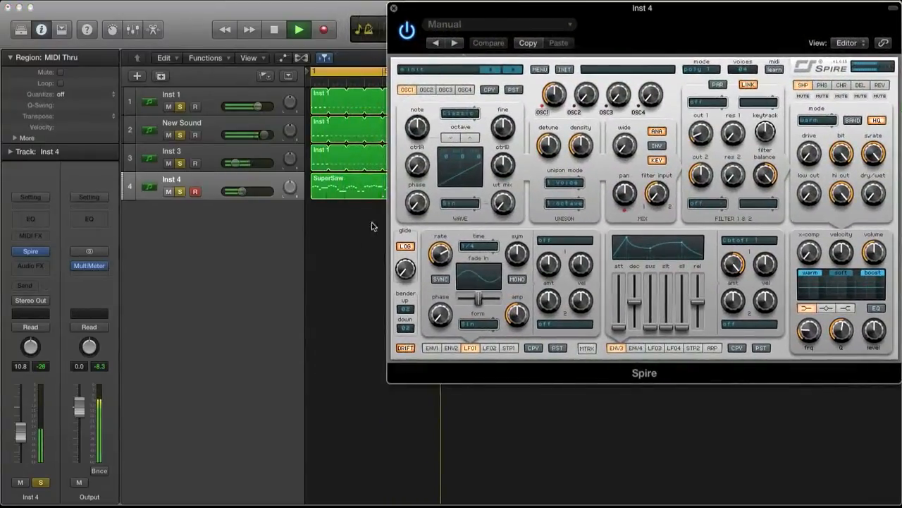
pyautogui.press('space')
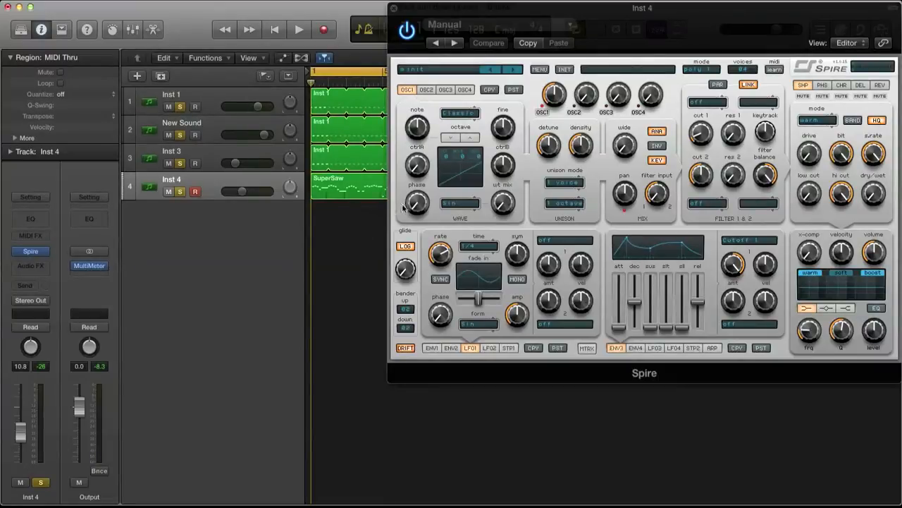
pyautogui.click(475, 212)
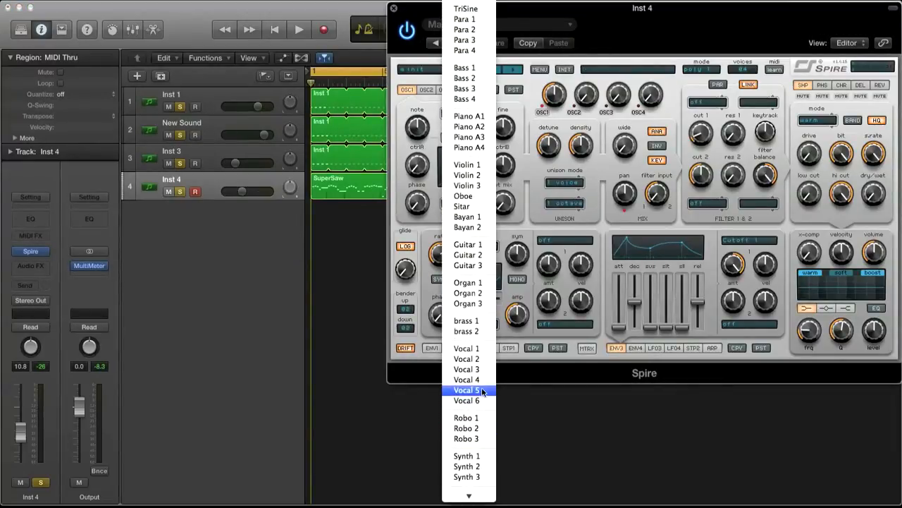
pyautogui.click(482, 390)
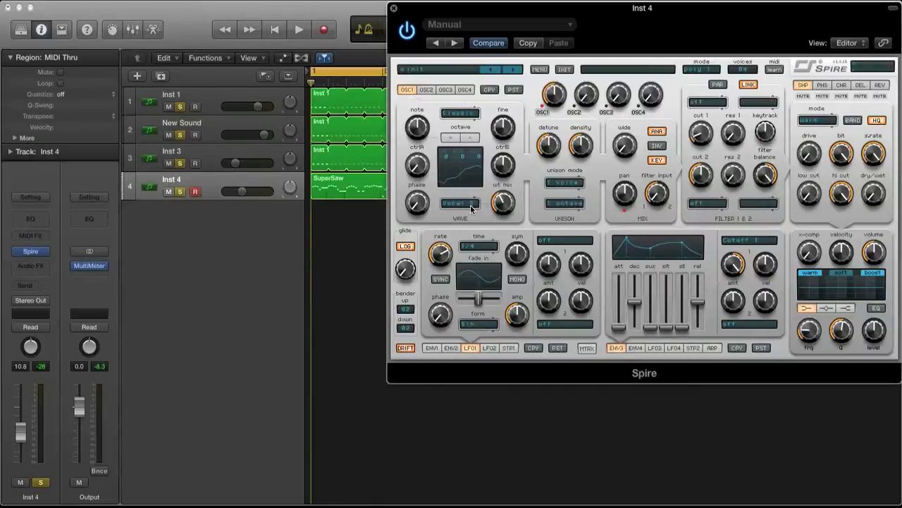
# Raise oscillator 1's phase and audition the sound with the arrangement.
pyautogui.press('space')
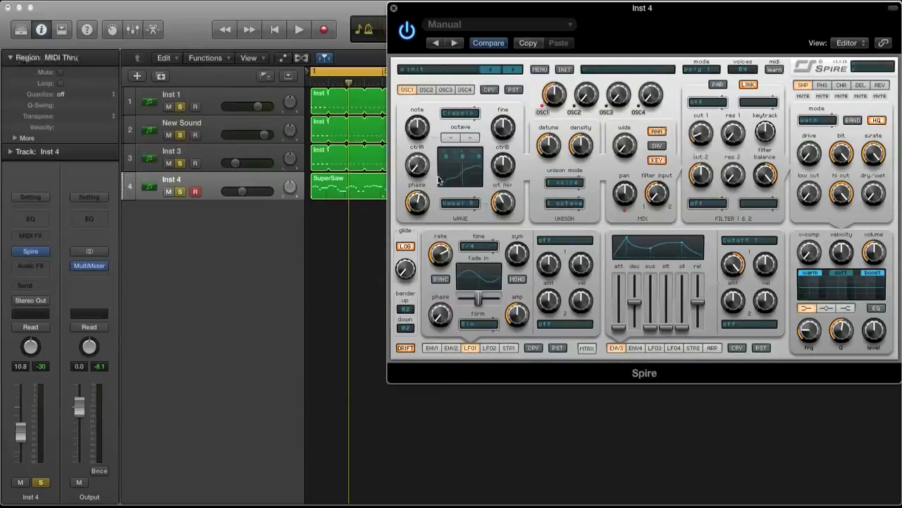
pyautogui.press('space')
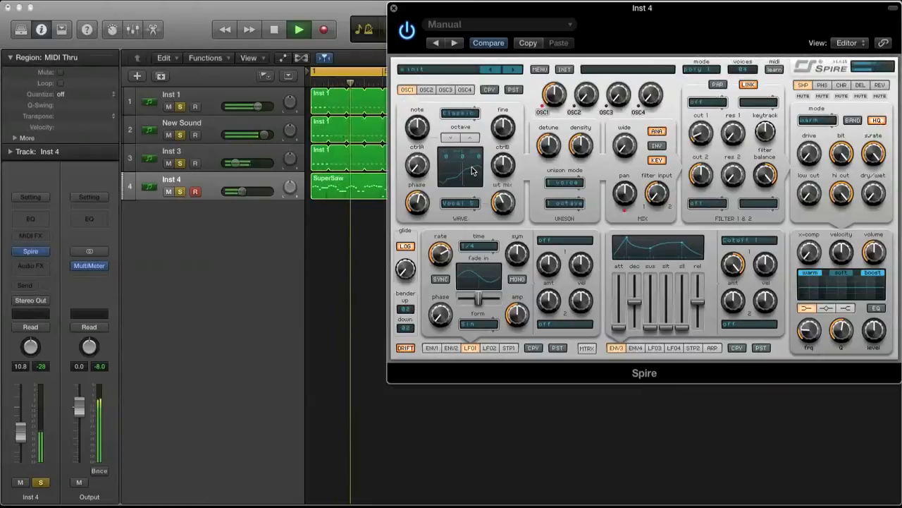
pyautogui.press('space')
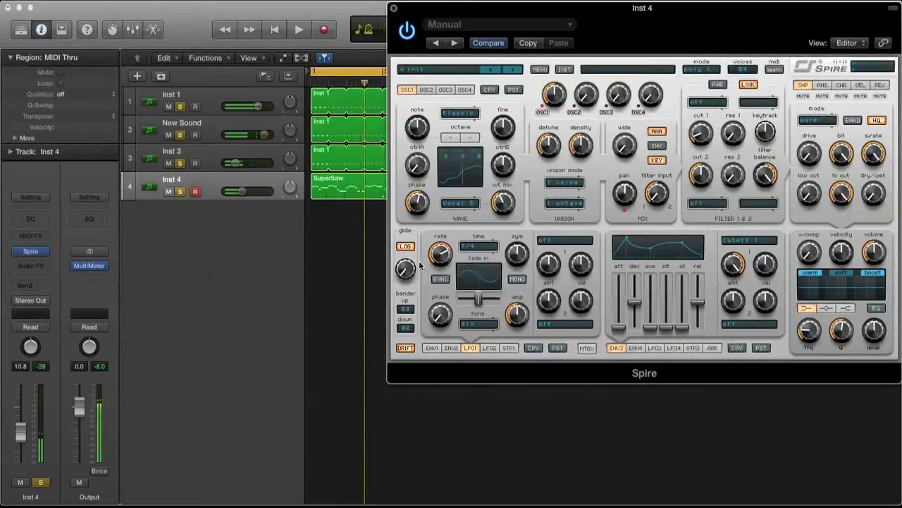
# Set the synth's voice mode to mono 1 and play the arrangement back to hear it.
pyautogui.click(696, 70)
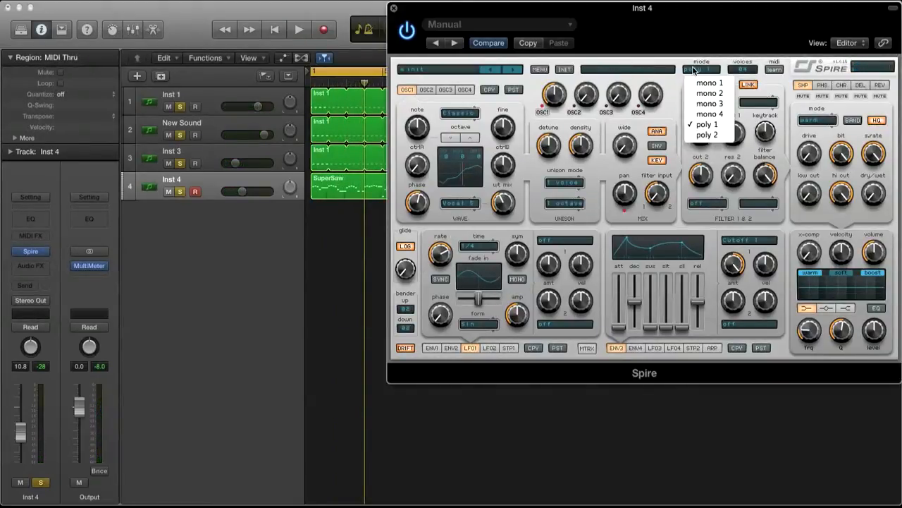
pyautogui.click(709, 83)
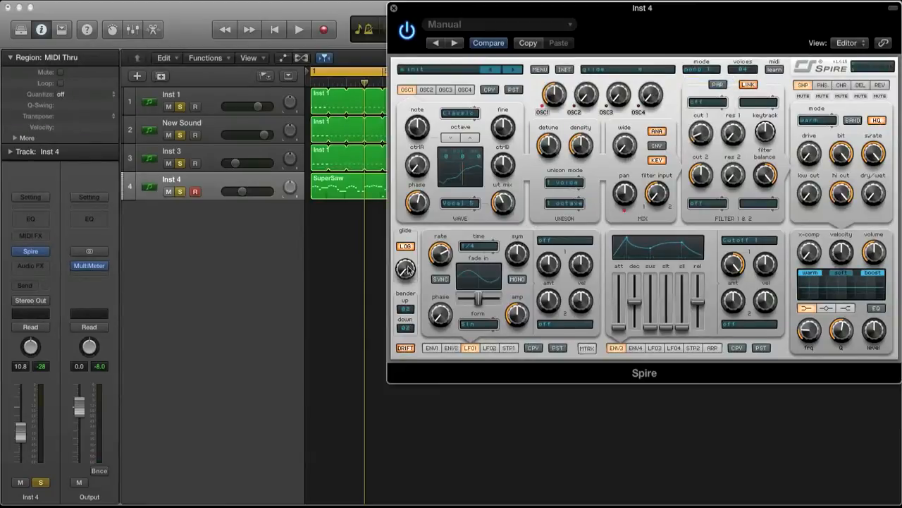
pyautogui.press('space')
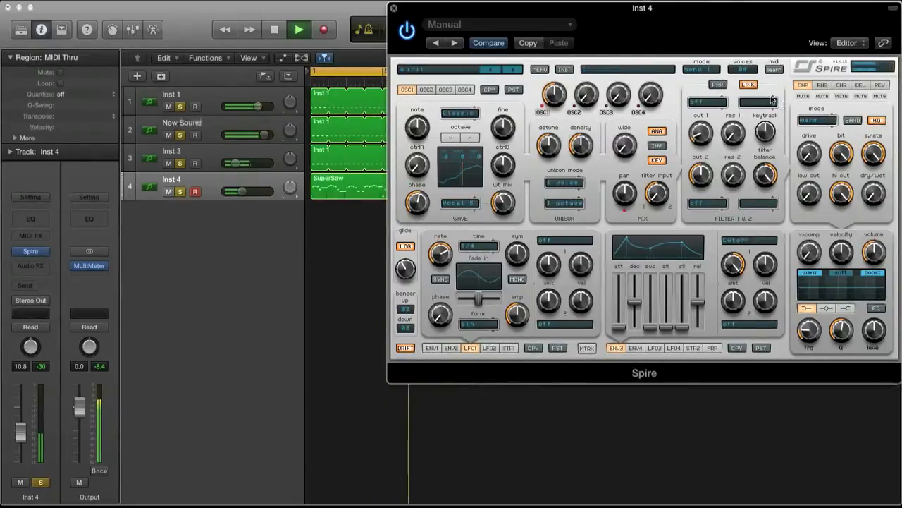
pyautogui.press('space')
# Shorten the SuperSaw region on the Inst 4 track to four bars and turn on looping for it.
pyautogui.moveTo(521, 21); pyautogui.dragTo(717, 42)
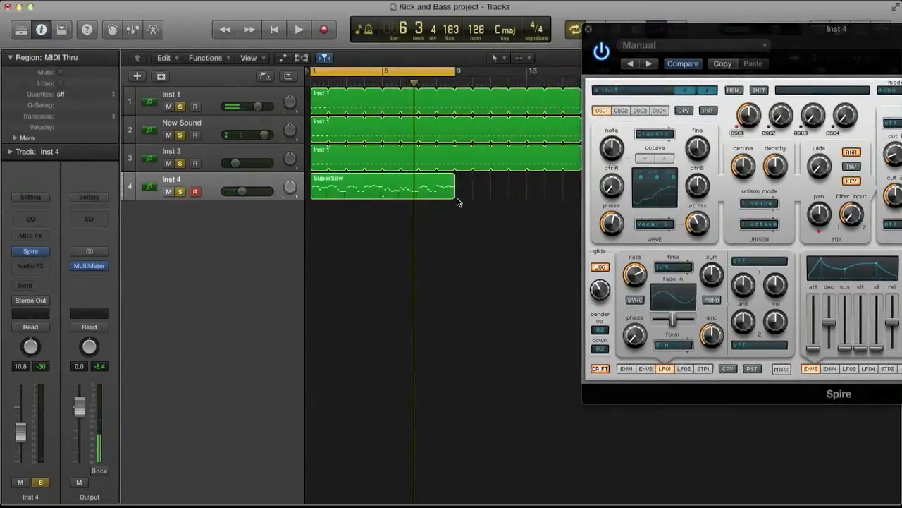
pyautogui.moveTo(454, 196); pyautogui.dragTo(384, 200)
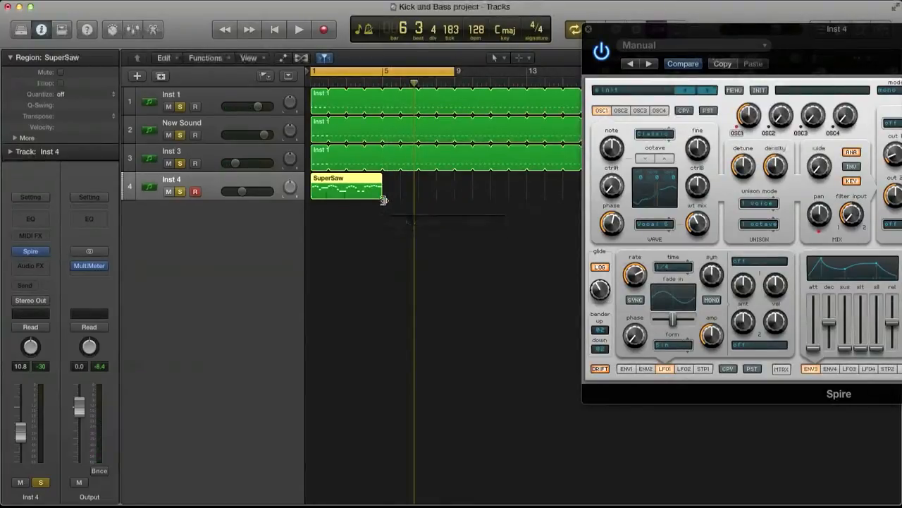
pyautogui.press('l')
pyautogui.moveTo(694, 28); pyautogui.dragTo(496, 9)
pyautogui.press('space')
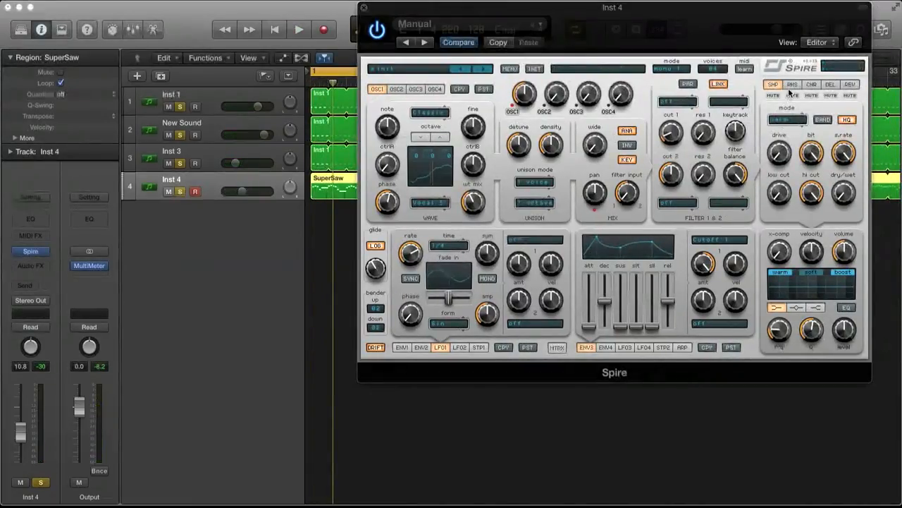
# Set the phaser's stages to vowelMid, raise its spread and reduce its depth to about 679 during playback.
pyautogui.click(792, 85)
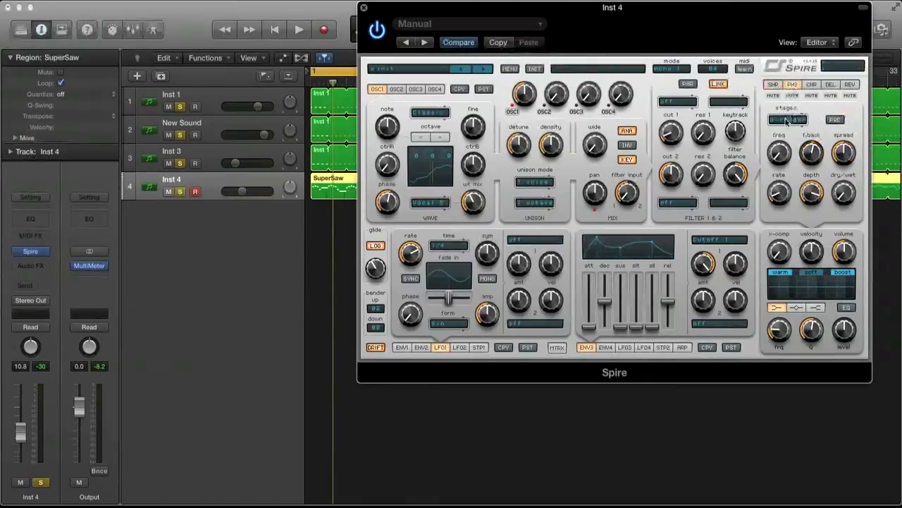
pyautogui.click(786, 120)
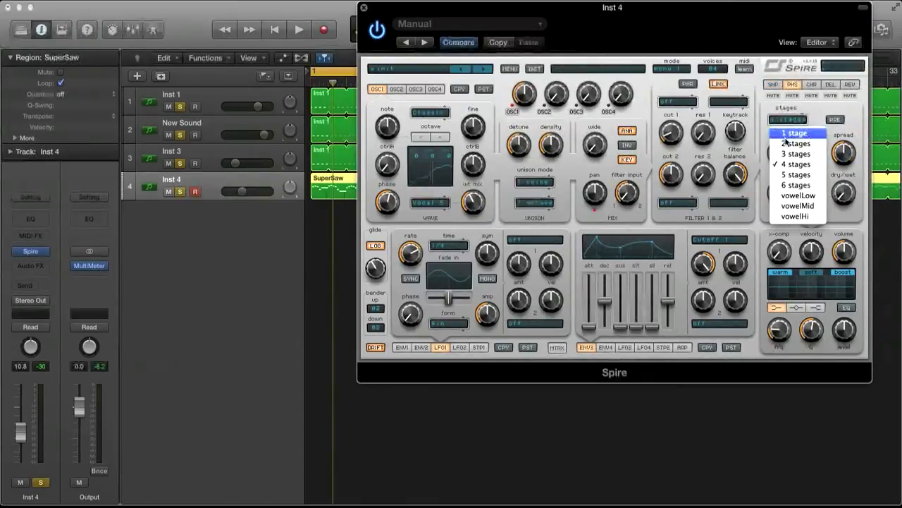
pyautogui.click(799, 205)
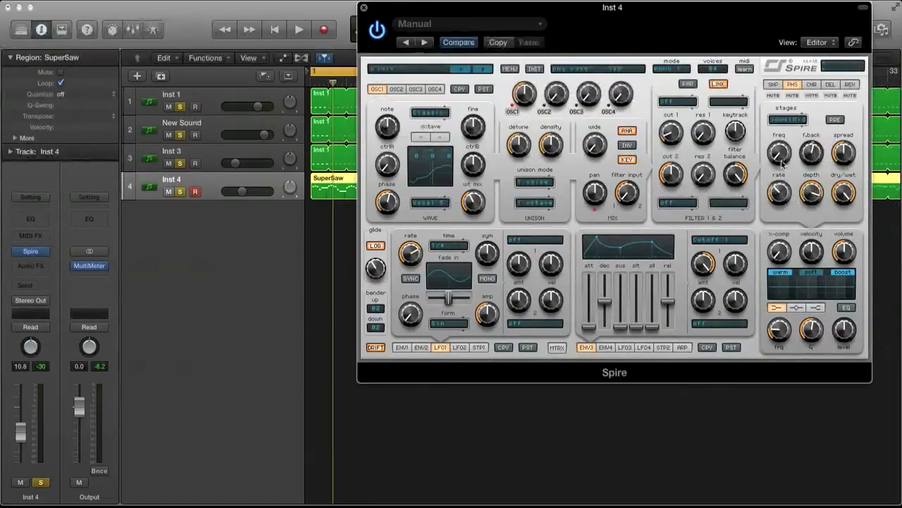
pyautogui.press('space')
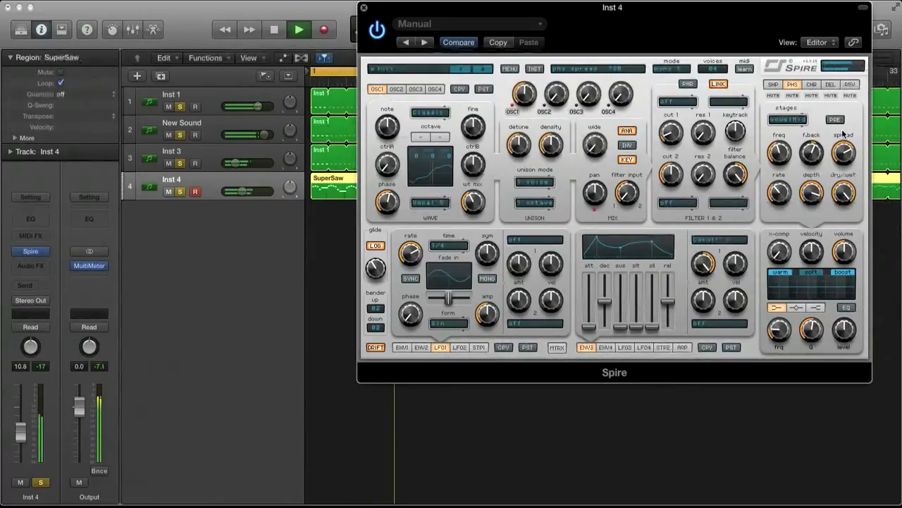
pyautogui.moveTo(811, 201); pyautogui.dragTo(810, 225)
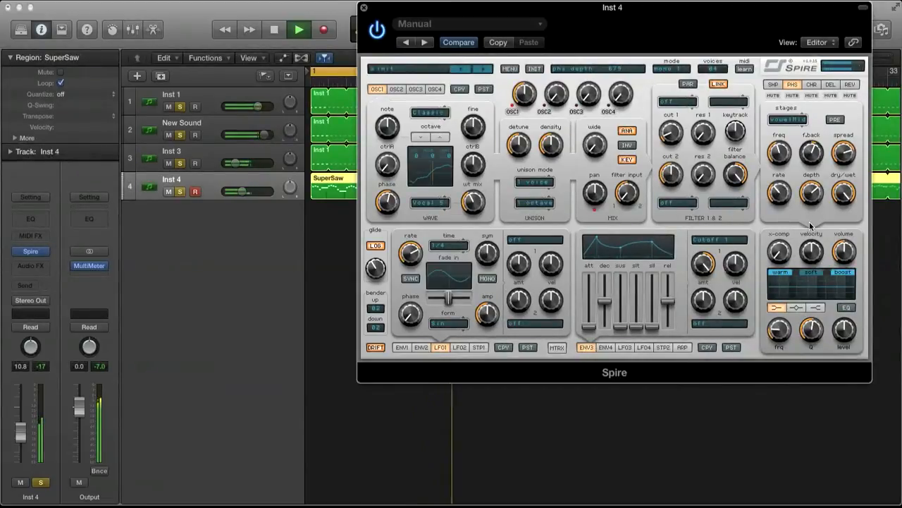
pyautogui.press('space')
pyautogui.press('space')
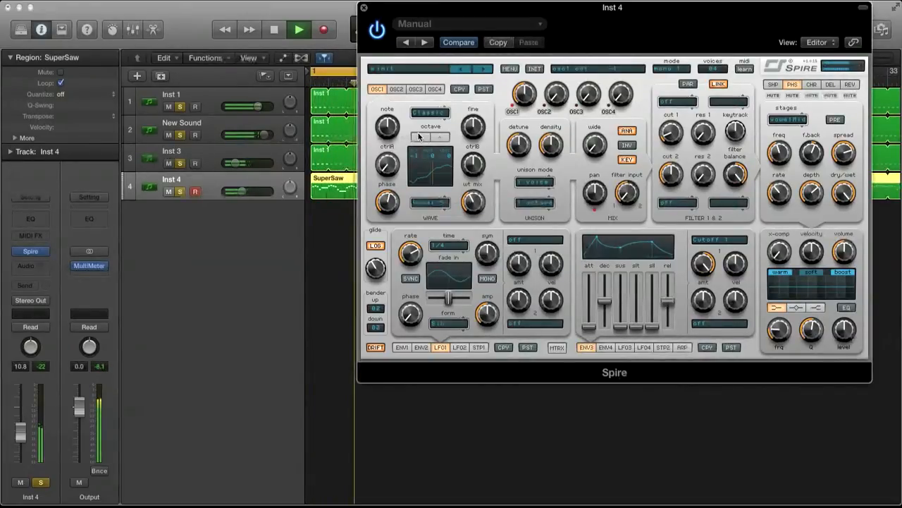
# Lower oscillator 1 to octave -1 and set the X-Comp amount to about 314 while listening.
pyautogui.press('space')
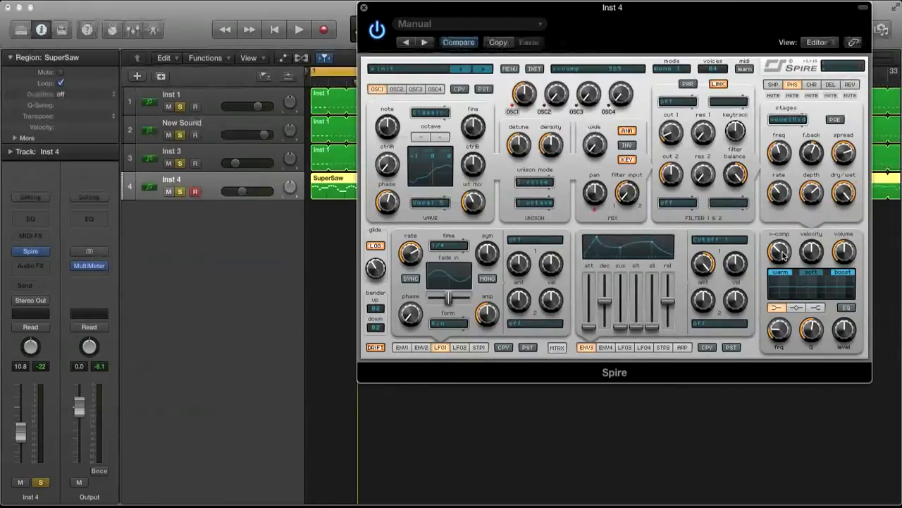
pyautogui.press('space')
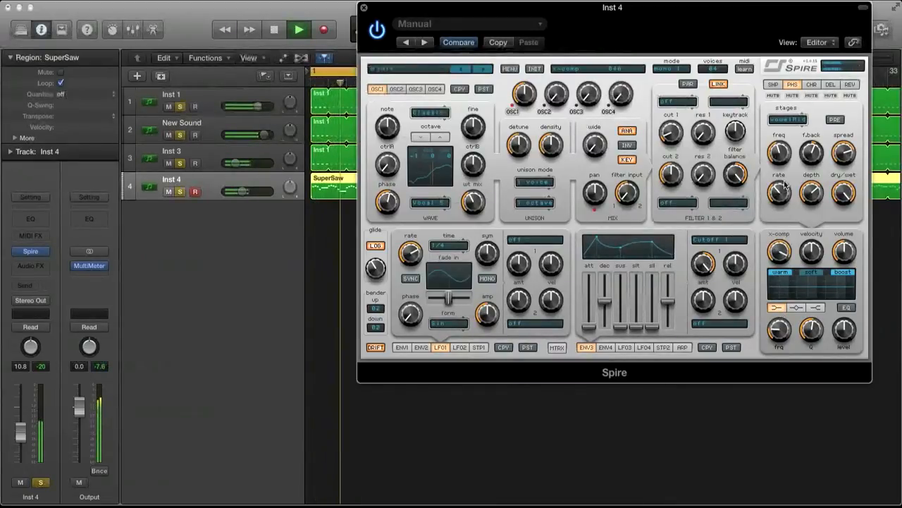
pyautogui.moveTo(780, 249)
pyautogui.mouseDown()
pyautogui.moveTo(784, 268)
pyautogui.moveTo(785, 259)
pyautogui.mouseUp()
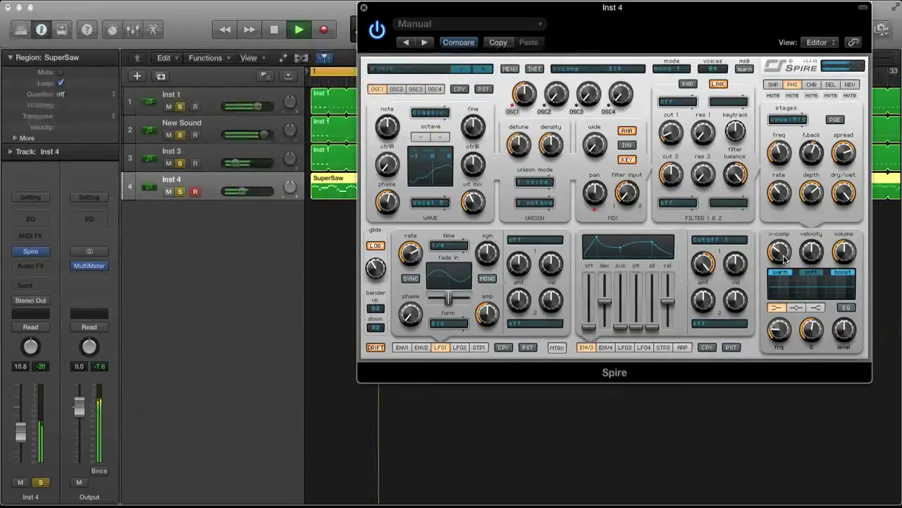
pyautogui.press('space')
# Enable the synth's EQ and boost its mid band with a narrower Q at a frequency of about 594.
pyautogui.click(847, 308)
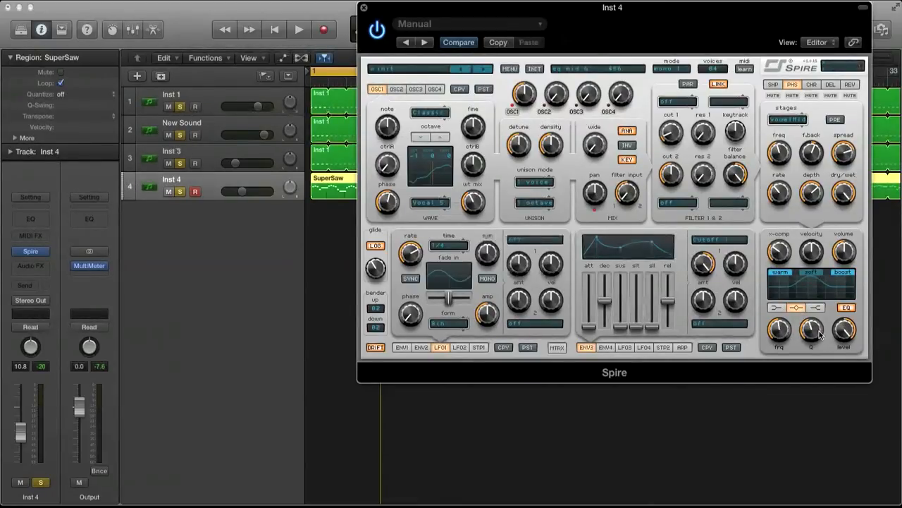
pyautogui.moveTo(812, 323); pyautogui.dragTo(810, 319)
pyautogui.press('space')
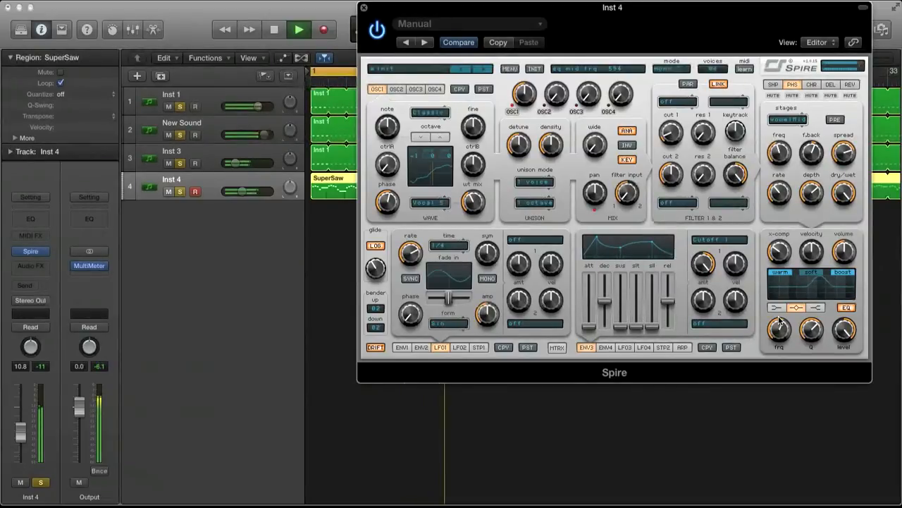
pyautogui.press('space')
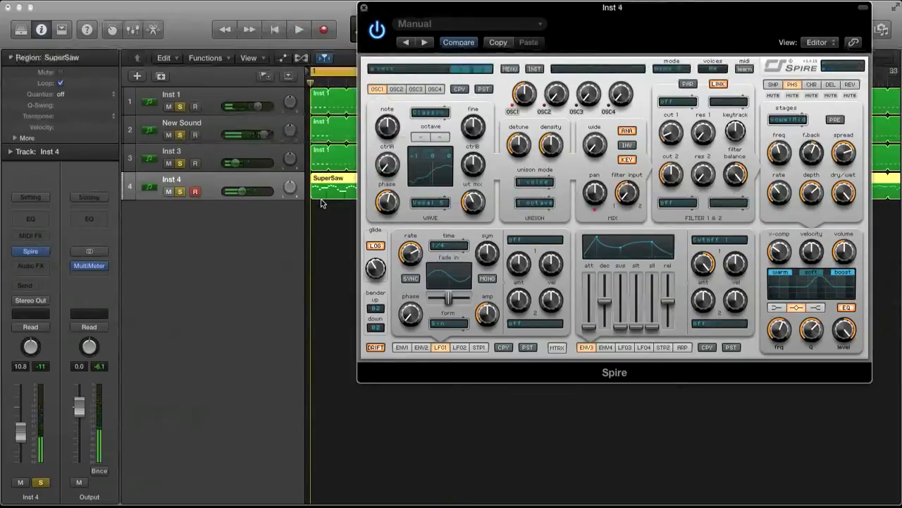
# Insert the FXpansion Maul audio effect on the Inst 4 channel after the synth.
pyautogui.click(38, 266)
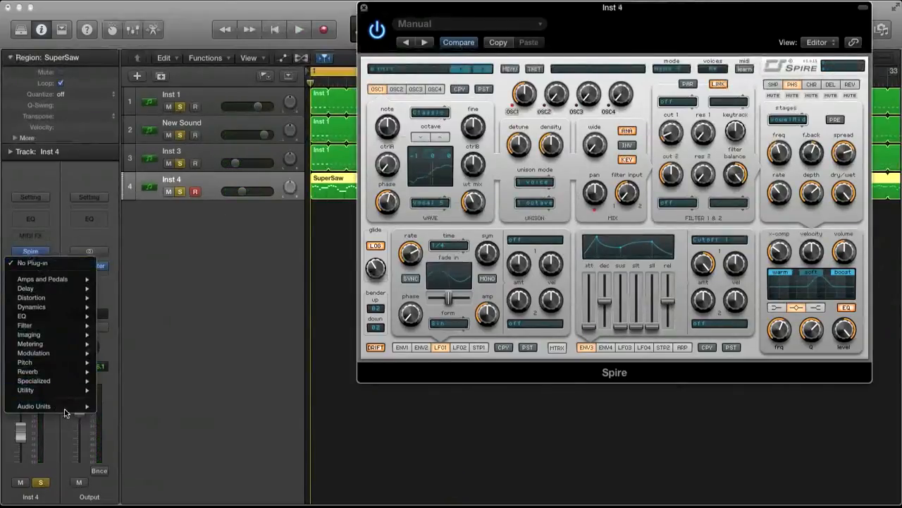
pyautogui.moveTo(63, 407)
pyautogui.moveTo(152, 245)
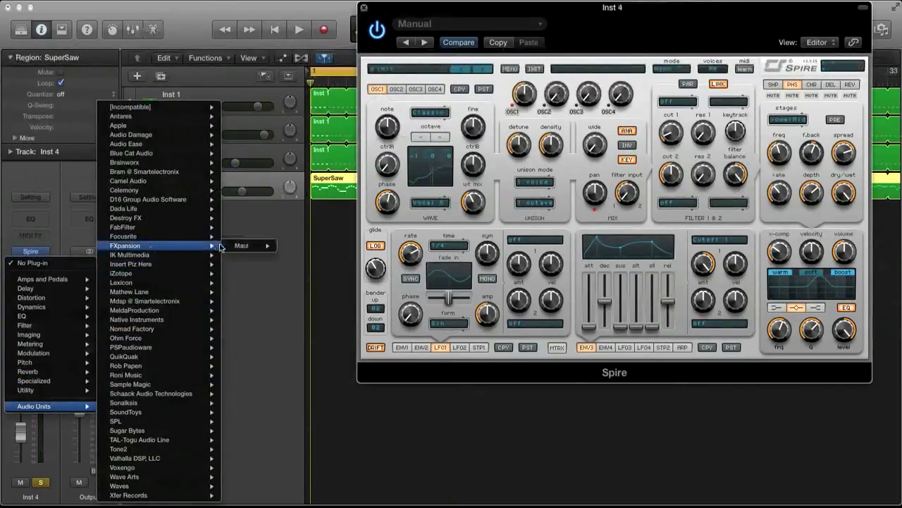
pyautogui.moveTo(247, 245)
pyautogui.click(288, 248)
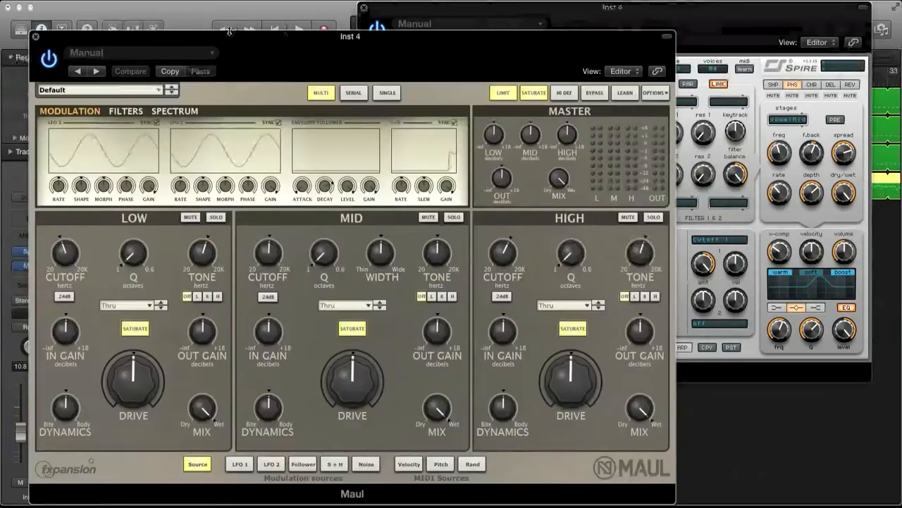
pyautogui.moveTo(229, 32); pyautogui.dragTo(285, 3)
# Set Maul's Mid band to the Soft overdrive type and reduce its drive.
pyautogui.click(408, 277)
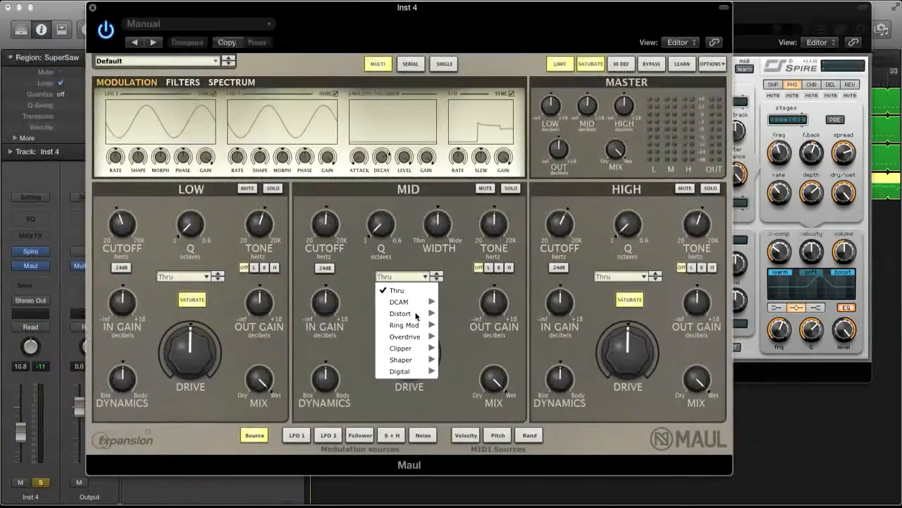
pyautogui.moveTo(413, 337)
pyautogui.click(459, 346)
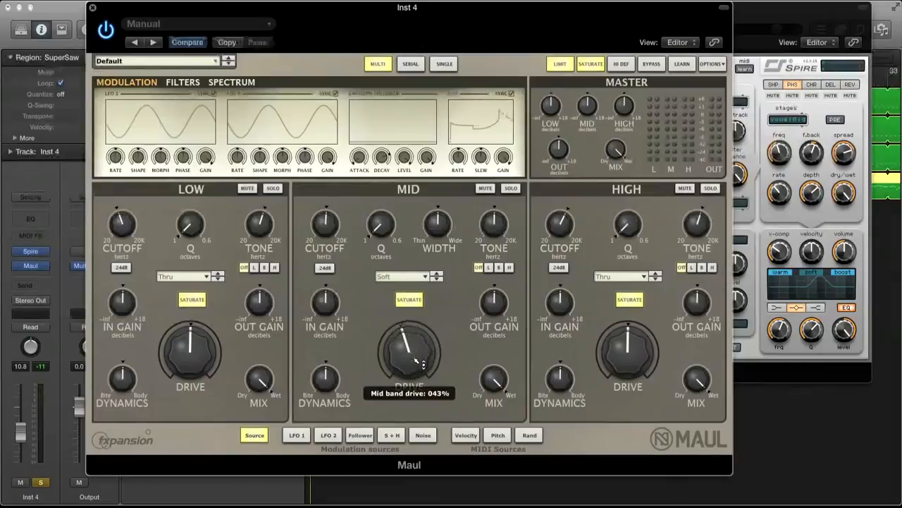
pyautogui.moveTo(416, 362); pyautogui.dragTo(417, 374)
# Set the High band to Soft overdrive, increase its drive and raise the master Mid and High gains.
pyautogui.click(610, 275)
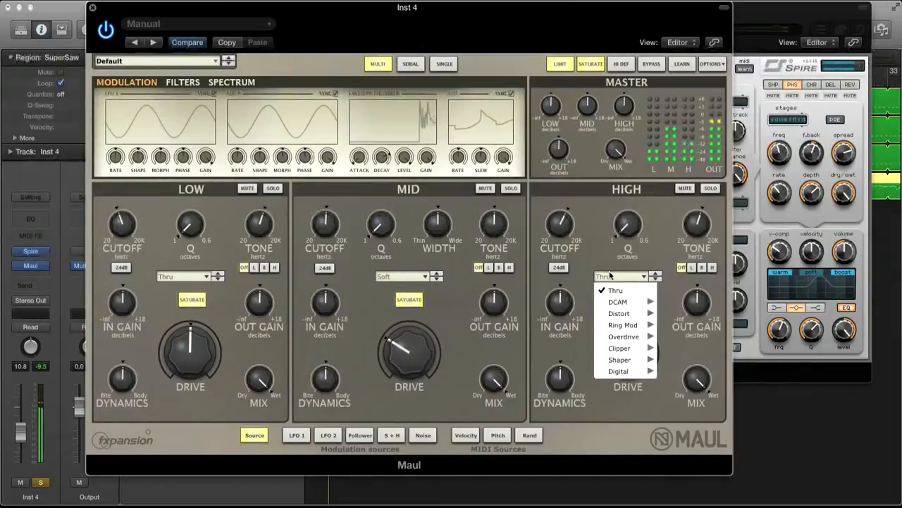
pyautogui.moveTo(619, 336)
pyautogui.click(670, 338)
pyautogui.moveTo(632, 351); pyautogui.dragTo(639, 344)
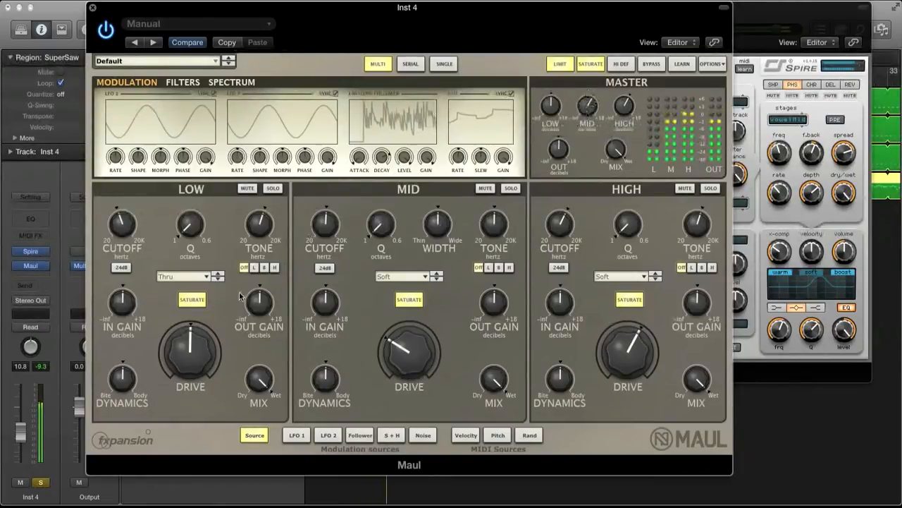
# Set the Low band to Soft overdrive and the master Mid output gain to 3.25 dB.
pyautogui.click(185, 275)
pyautogui.moveTo(201, 334)
pyautogui.click(238, 346)
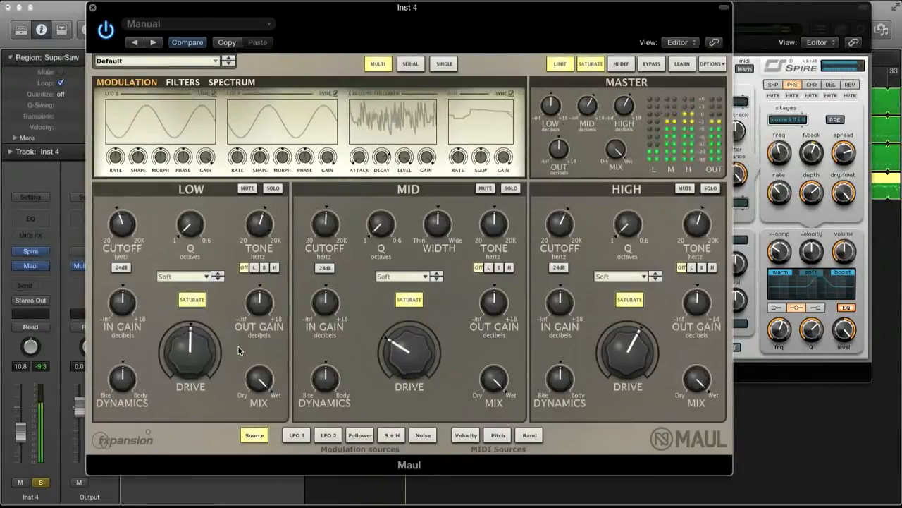
pyautogui.moveTo(187, 337)
pyautogui.mouseDown()
pyautogui.moveTo(190, 316)
pyautogui.moveTo(191, 337)
pyautogui.mouseUp()
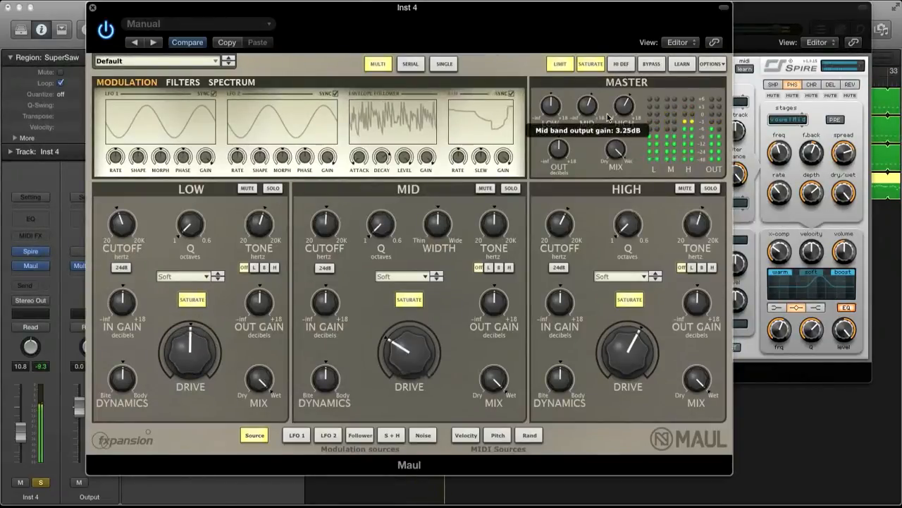
# Lower the Inst 4 channel volume slightly and adjust the Mid band's cutoff to about 620 Hz.
pyautogui.moveTo(271, 6); pyautogui.dragTo(377, 6)
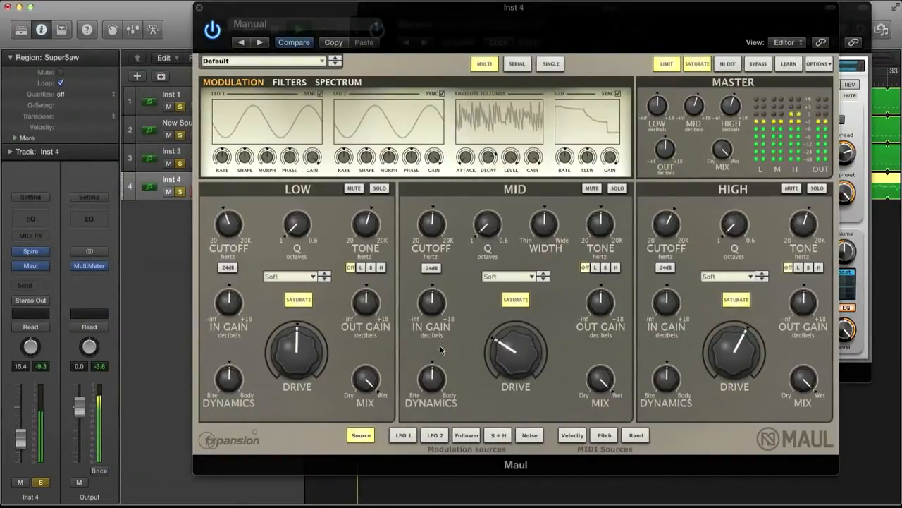
pyautogui.moveTo(433, 220); pyautogui.dragTo(434, 241)
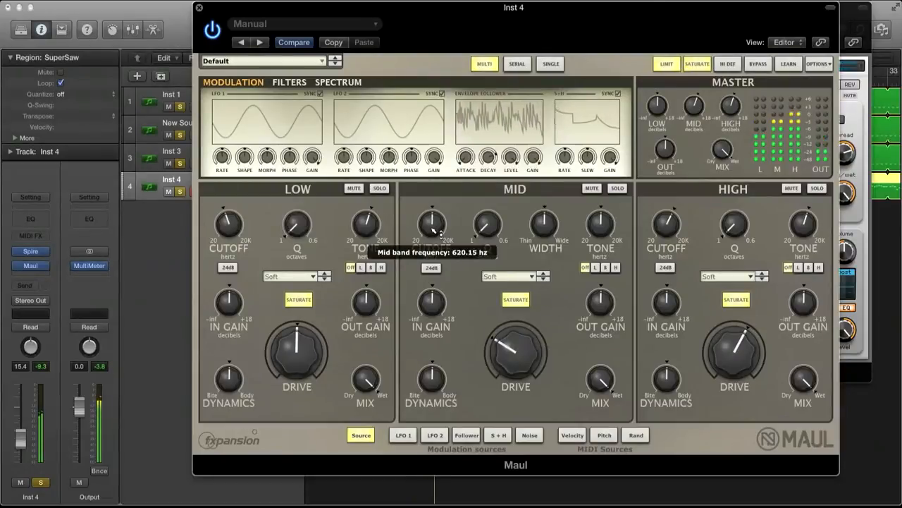
# Add a stereo Channel EQ after Maul on the Inst 4 channel and move its window clear of the channel strip.
pyautogui.moveTo(432, 230); pyautogui.dragTo(433, 229)
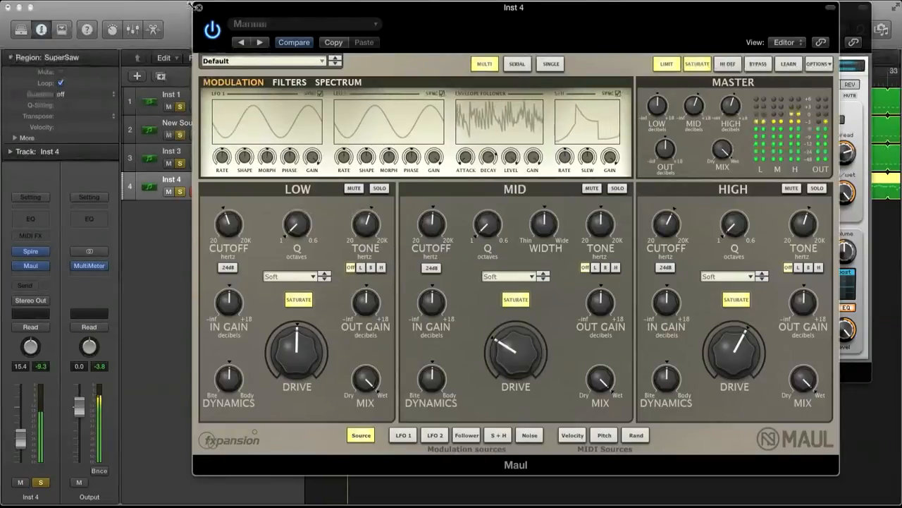
pyautogui.click(28, 274)
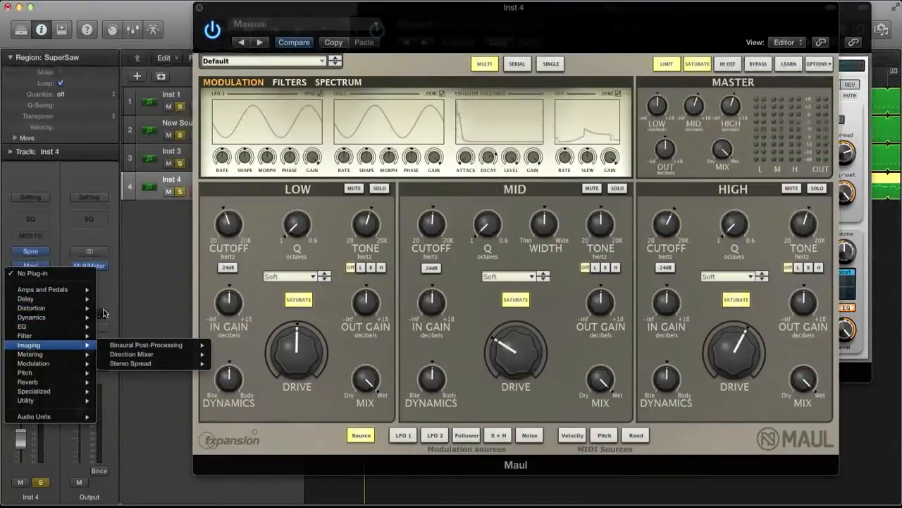
pyautogui.moveTo(88, 326)
pyautogui.moveTo(127, 344)
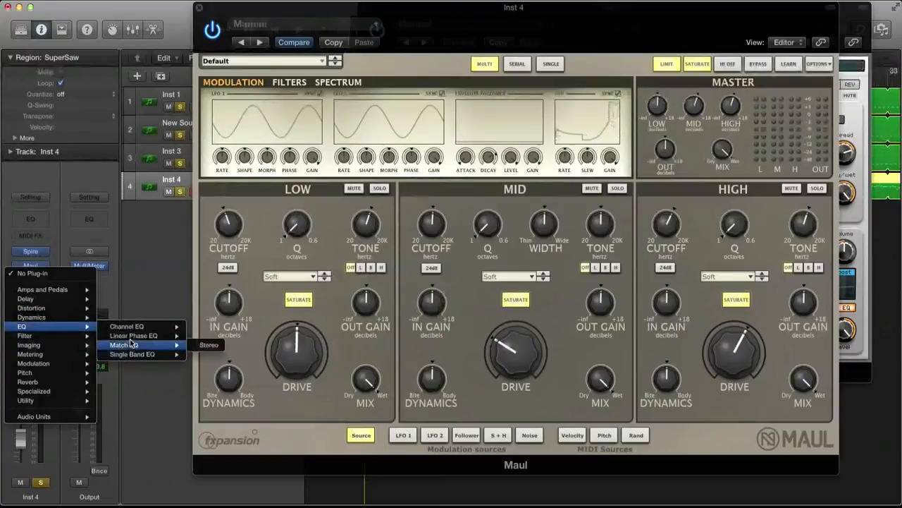
pyautogui.moveTo(141, 327)
pyautogui.click(212, 331)
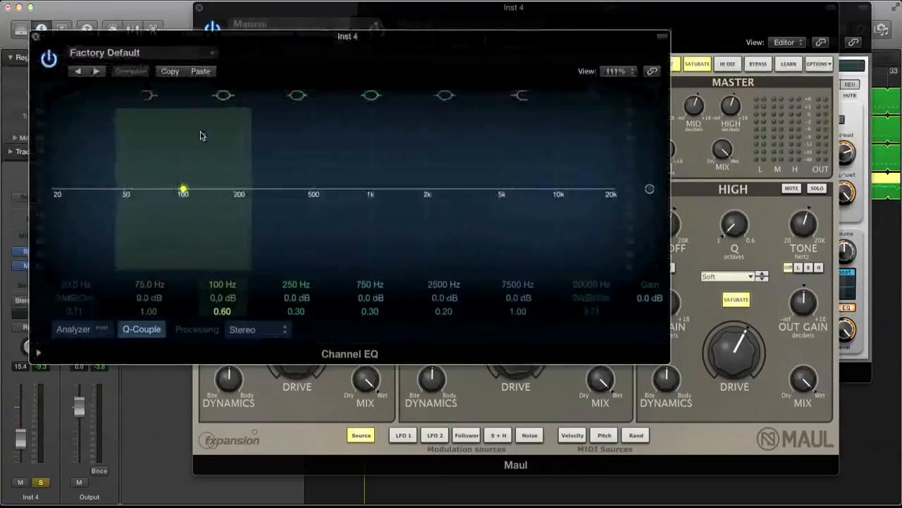
pyautogui.moveTo(157, 32); pyautogui.dragTo(343, 13)
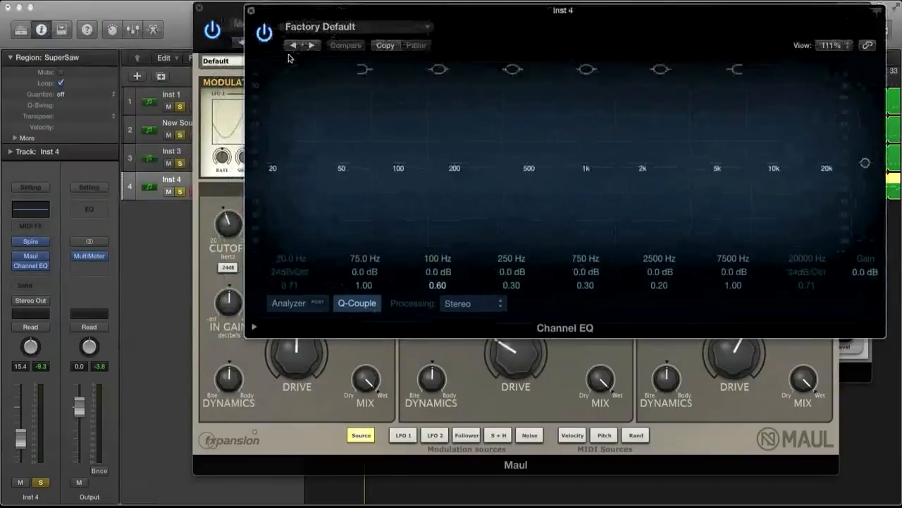
# Enable a 48 dB/Oct low cut at 90 Hz and add a +5.0 dB boost at 205 Hz with a Q of 1.10.
pyautogui.click(292, 69)
pyautogui.moveTo(292, 272); pyautogui.dragTo(291, 255)
pyautogui.press('space')
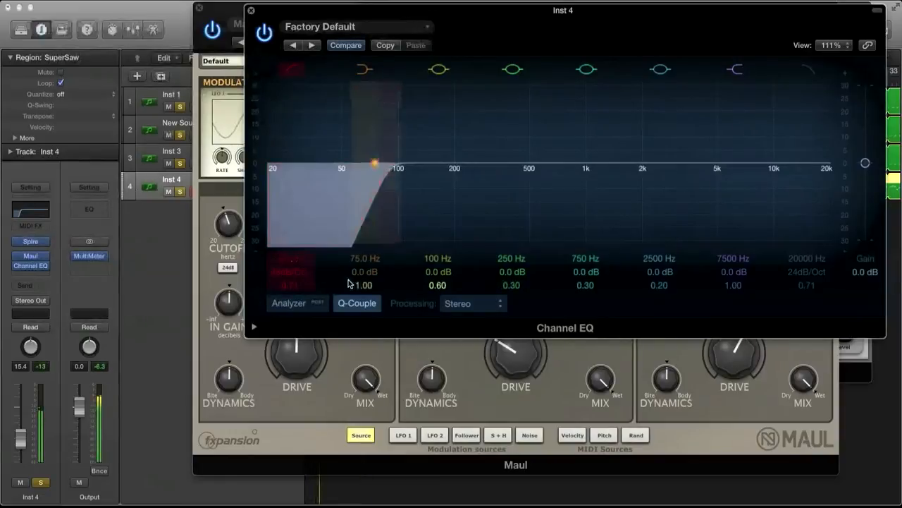
pyautogui.moveTo(495, 271)
pyautogui.mouseDown()
pyautogui.moveTo(503, 286)
pyautogui.moveTo(509, 270)
pyautogui.mouseUp()
pyautogui.press('space')
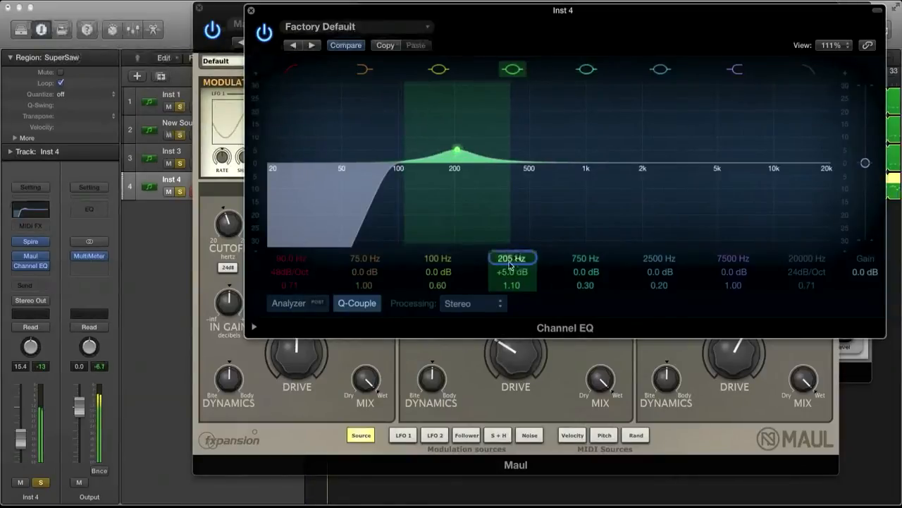
# Set the 750 Hz band to 500 Hz and cut it by 5.5 dB with a Q of 0.98.
pyautogui.click(585, 260)
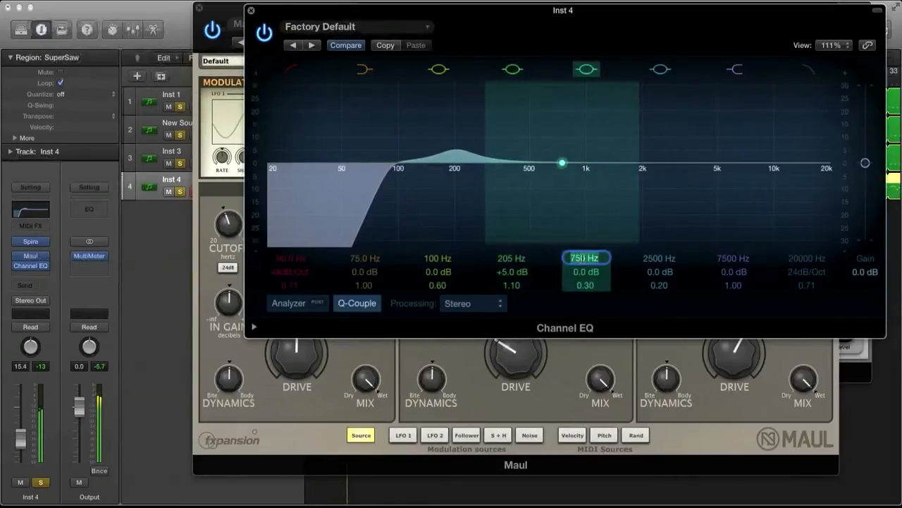
pyautogui.press('Return')
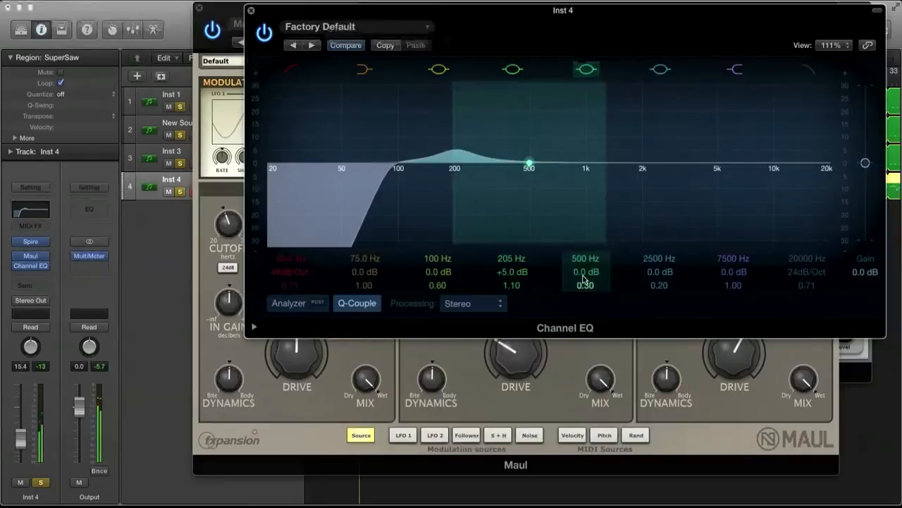
pyautogui.moveTo(584, 274); pyautogui.dragTo(585, 279)
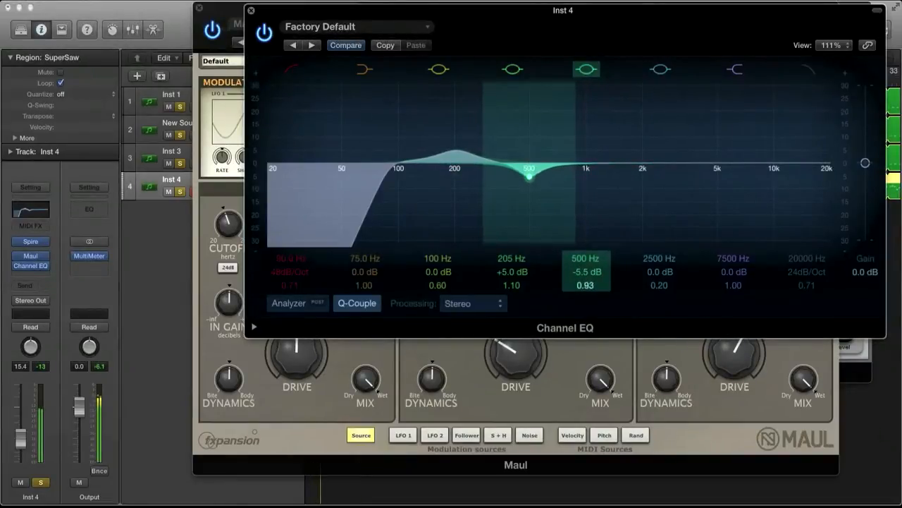
pyautogui.click(290, 68)
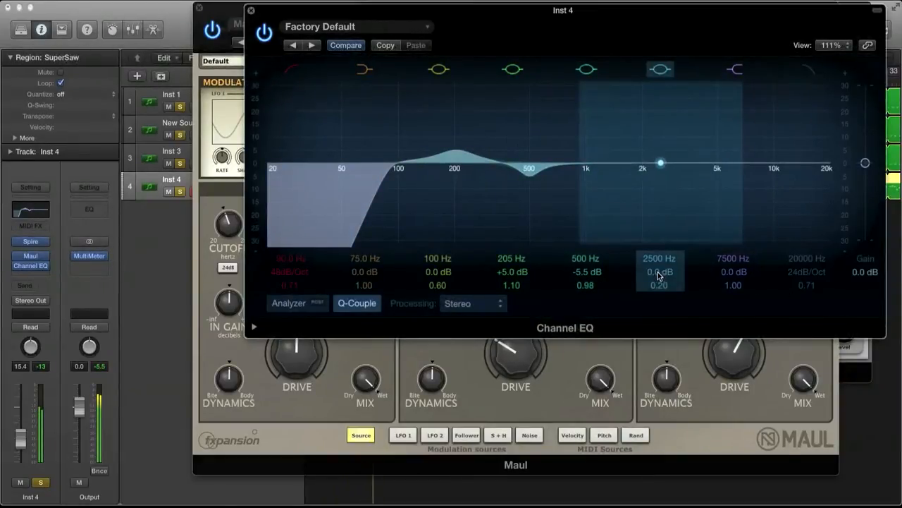
# Boost 1960 Hz by 6.5 dB with a Q of 0.71, add a 24 dB/Oct high cut at 13800 Hz, and close both effect windows.
pyautogui.doubleClick(659, 274)
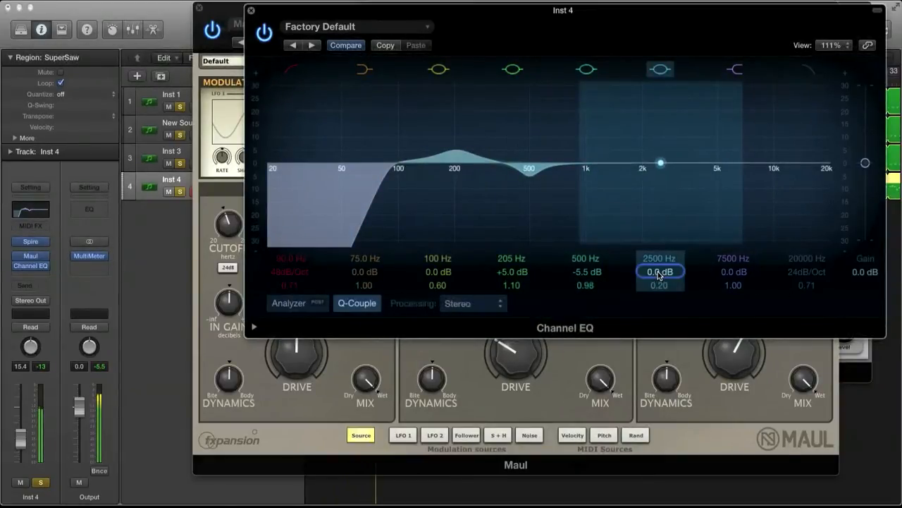
pyautogui.moveTo(660, 273)
pyautogui.mouseDown()
pyautogui.moveTo(660, 252)
pyautogui.moveTo(659, 289)
pyautogui.mouseUp()
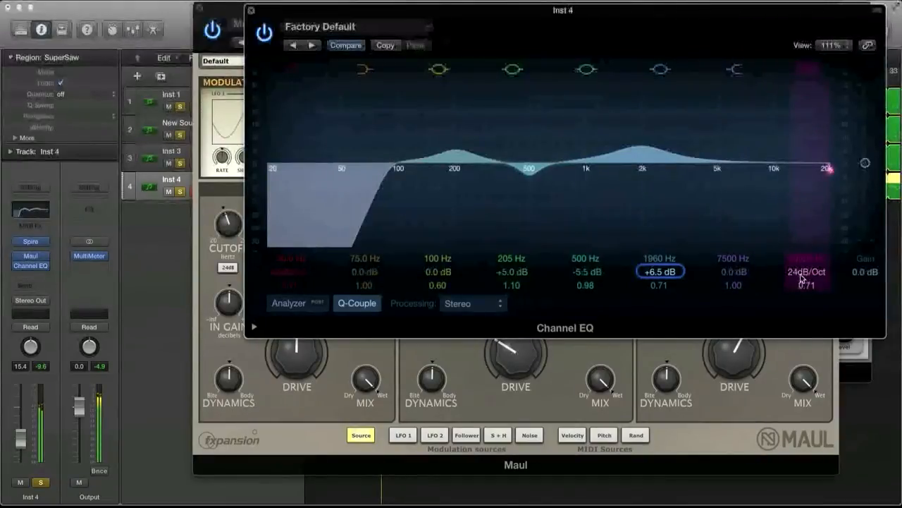
pyautogui.moveTo(828, 169); pyautogui.dragTo(801, 169)
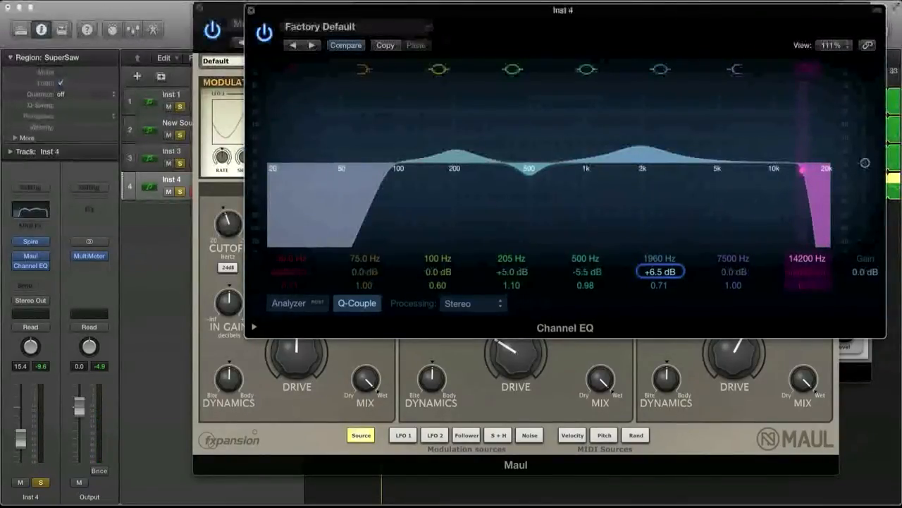
pyautogui.click(801, 260)
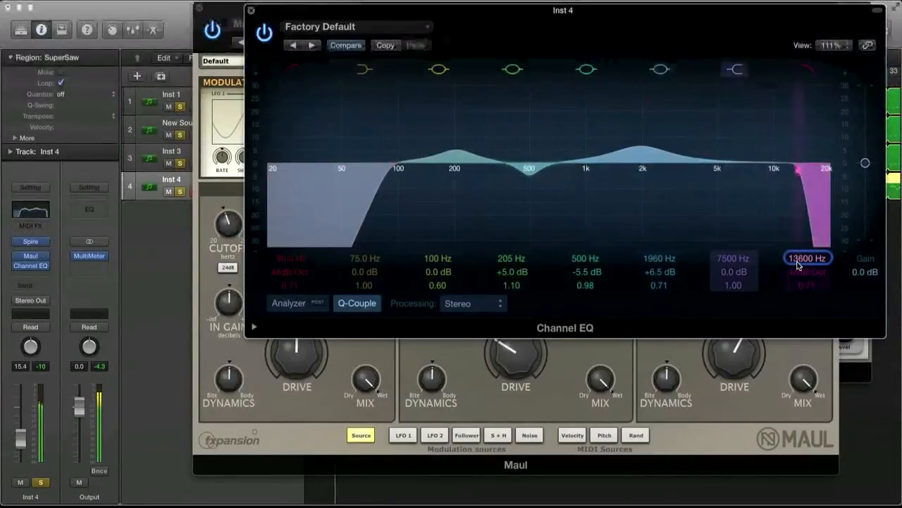
pyautogui.moveTo(799, 261)
pyautogui.mouseDown()
pyautogui.moveTo(799, 273)
pyautogui.moveTo(802, 265)
pyautogui.mouseUp()
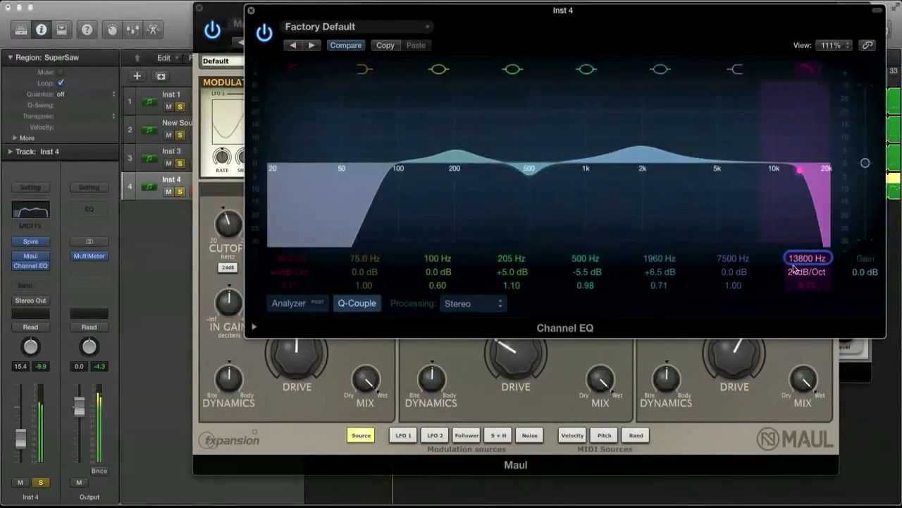
pyautogui.click(251, 10)
pyautogui.click(198, 8)
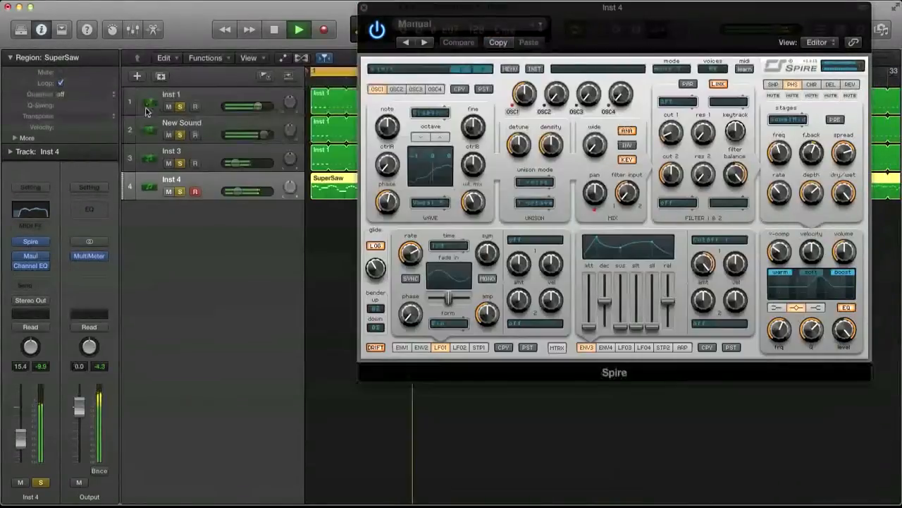
# Add Xfer Records LFOTool after the Channel EQ on Inst 4 and load its Sidechain-4 preset.
pyautogui.click(32, 272)
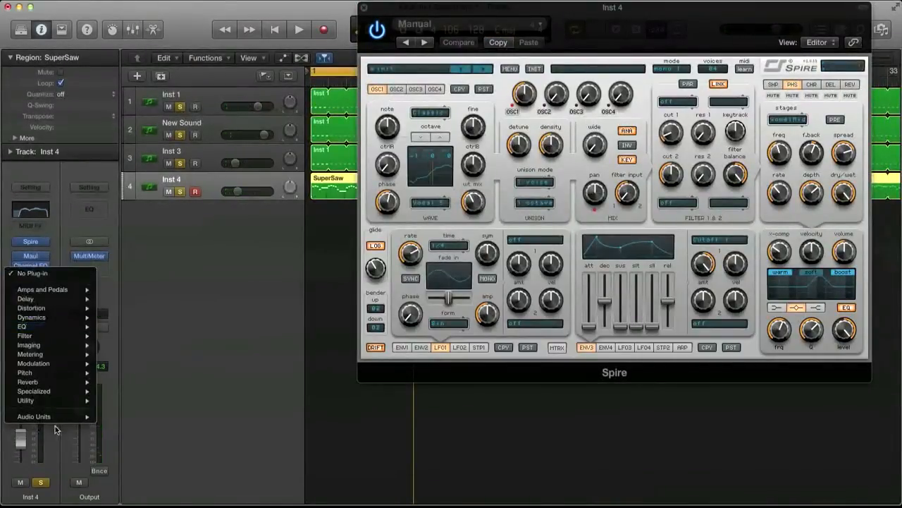
pyautogui.moveTo(64, 416)
pyautogui.moveTo(195, 495)
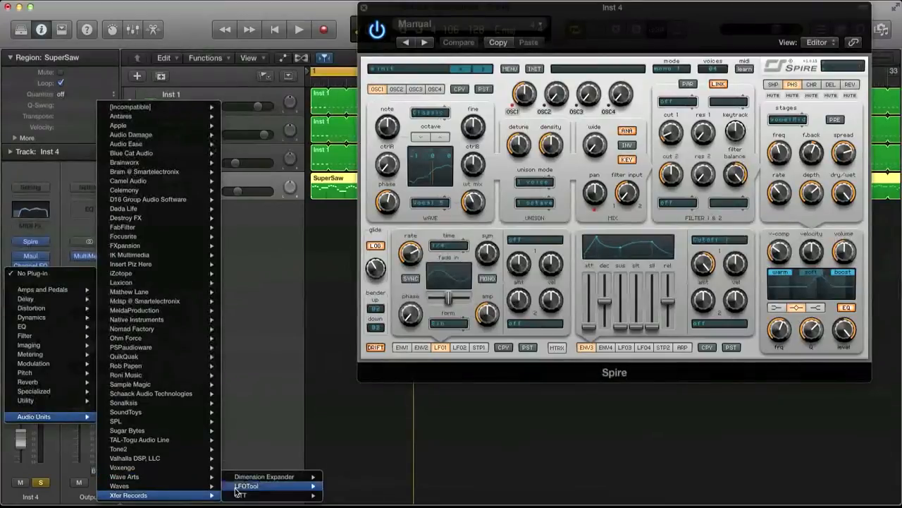
pyautogui.click(338, 486)
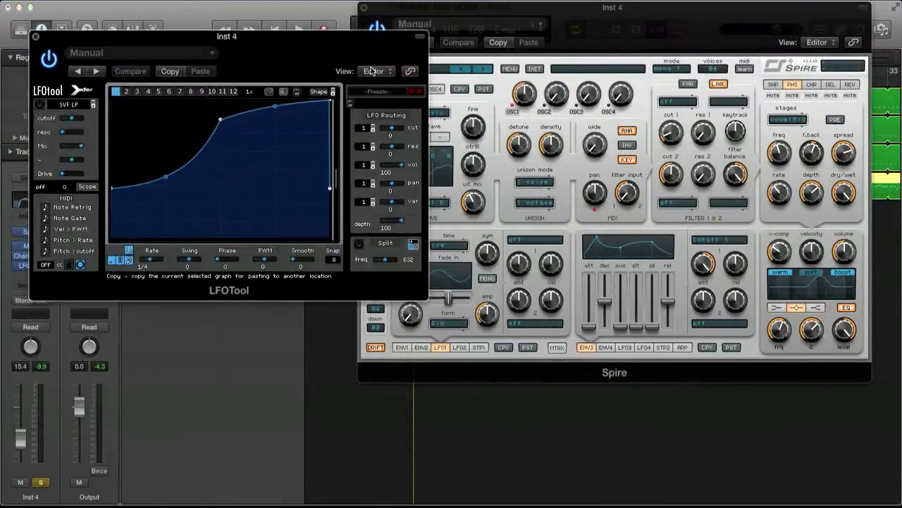
pyautogui.click(381, 92)
pyautogui.moveTo(386, 208)
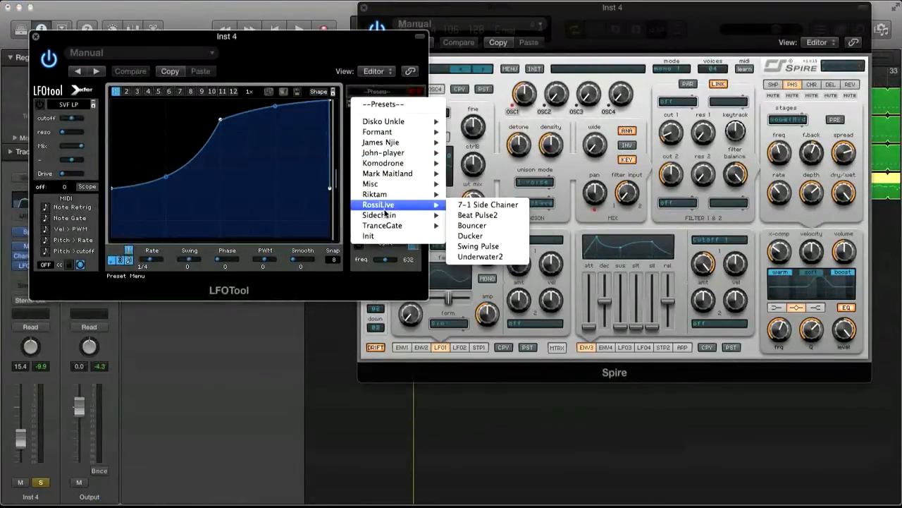
pyautogui.click(483, 246)
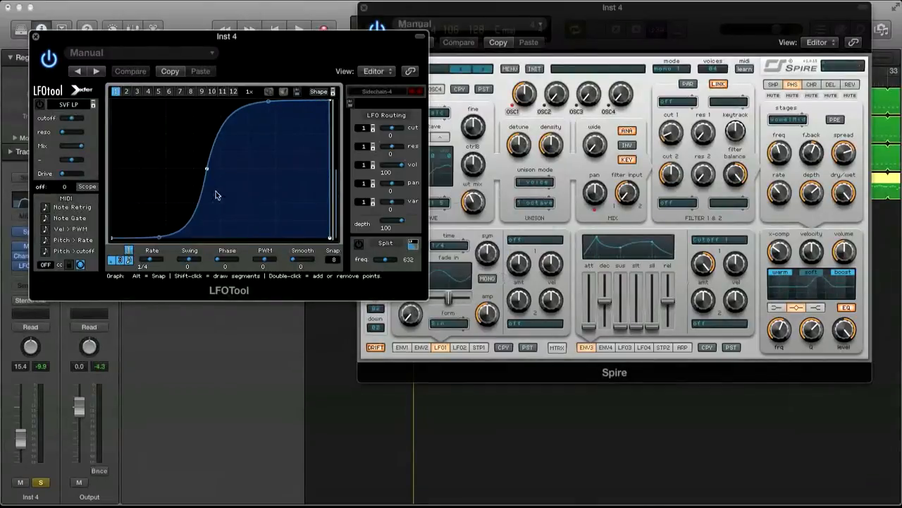
# During playback, shift the sidechain curve's middle point toward the end of the cycle and set the LFO volume amount to 91.
pyautogui.press('space')
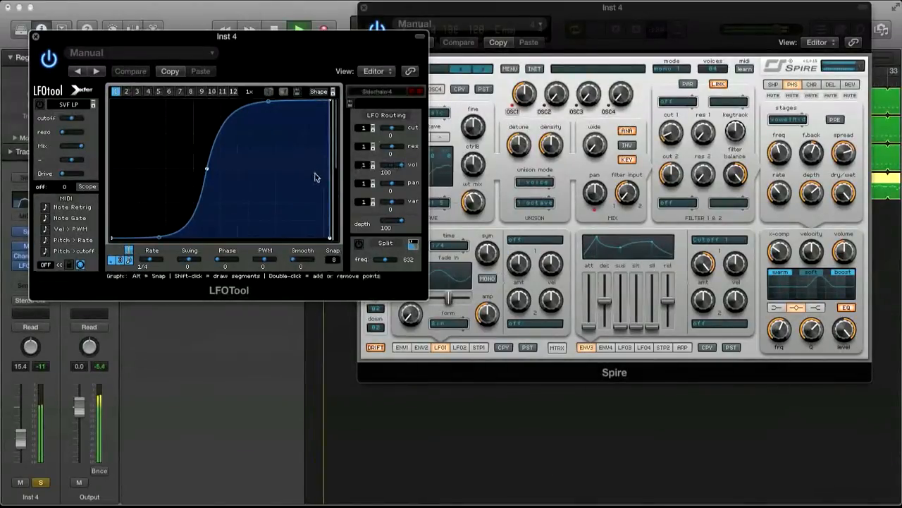
pyautogui.moveTo(401, 164); pyautogui.dragTo(390, 167)
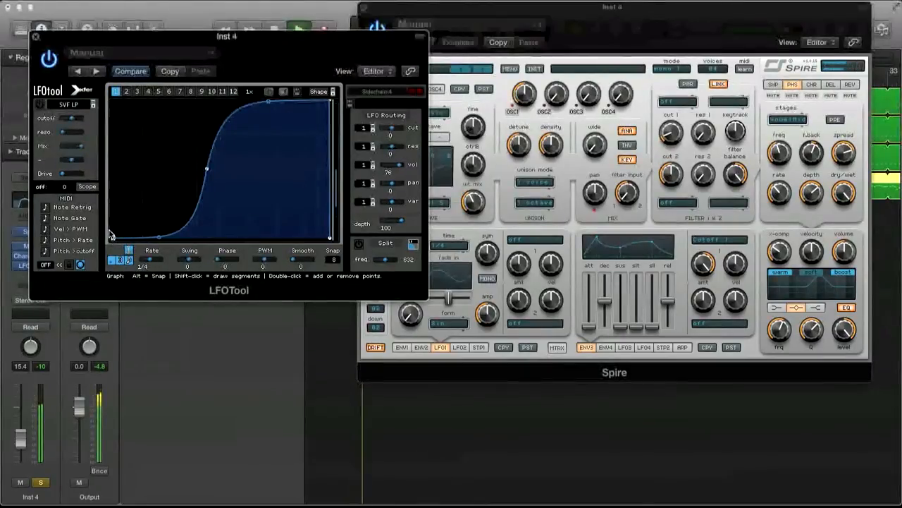
pyautogui.moveTo(111, 236)
pyautogui.mouseDown()
pyautogui.moveTo(111, 208)
pyautogui.moveTo(112, 221)
pyautogui.mouseUp()
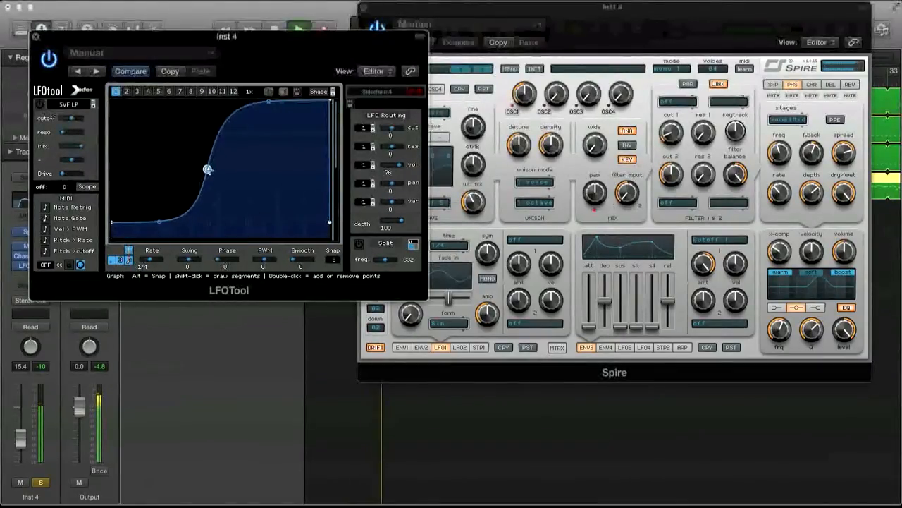
pyautogui.moveTo(208, 169); pyautogui.dragTo(233, 175)
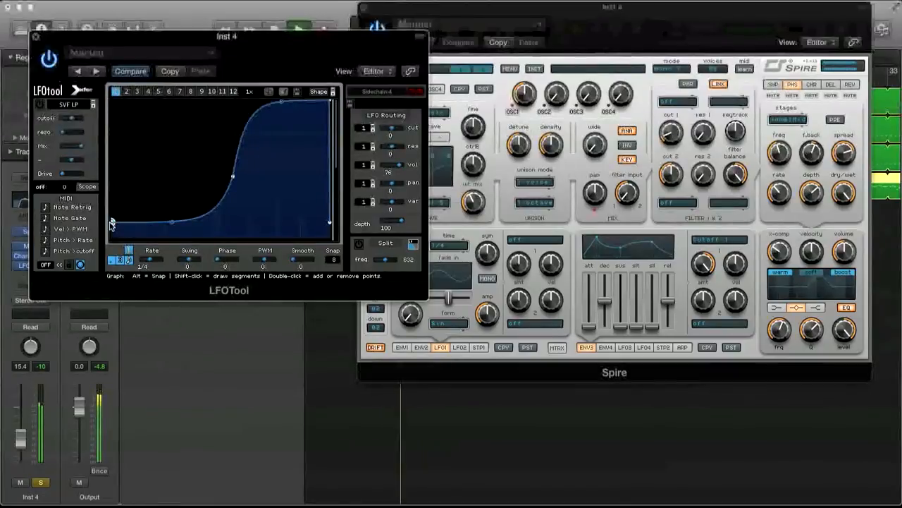
pyautogui.moveTo(110, 223); pyautogui.dragTo(111, 237)
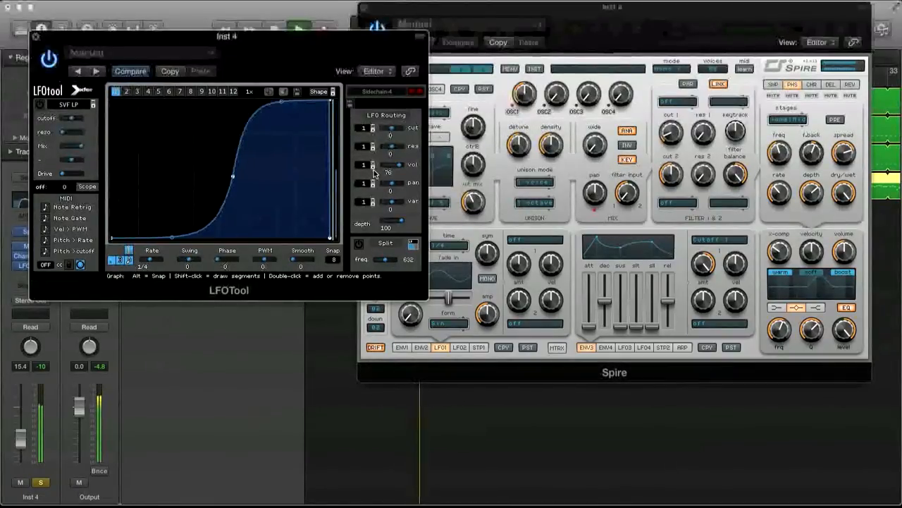
pyautogui.moveTo(374, 173); pyautogui.dragTo(407, 169)
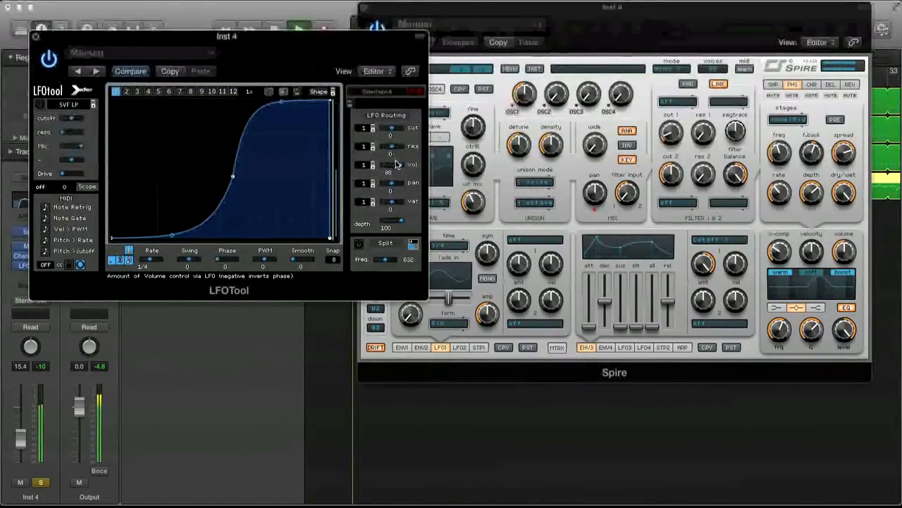
pyautogui.moveTo(399, 165); pyautogui.dragTo(402, 167)
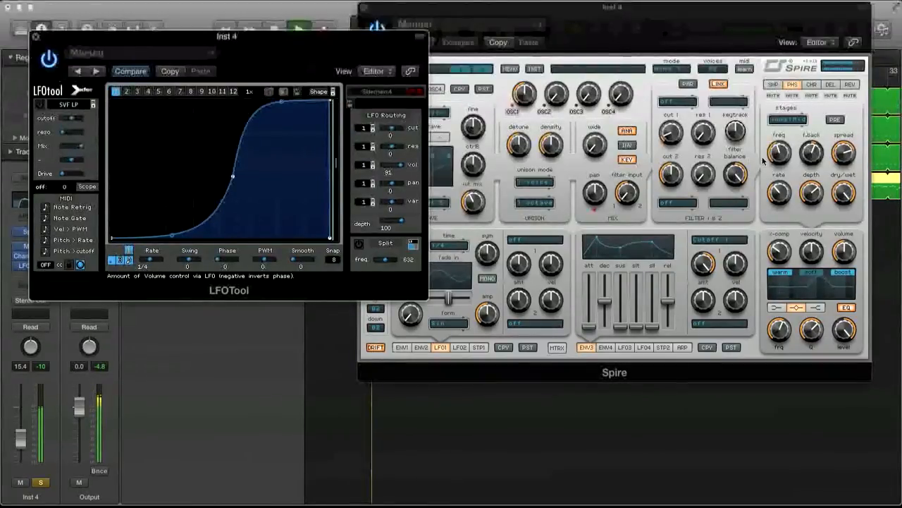
# Switch to Spire and fine-tune the frequency of its EQ mid band.
pyautogui.click(764, 161)
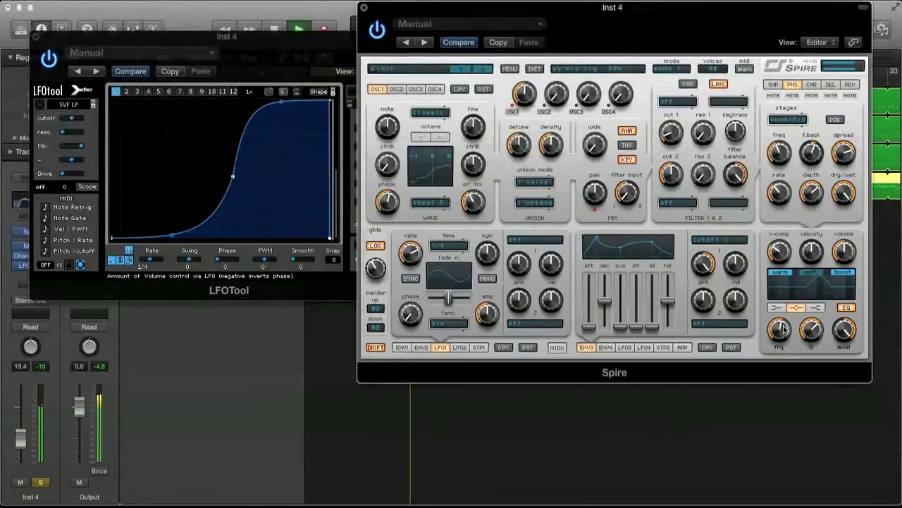
pyautogui.moveTo(783, 339); pyautogui.dragTo(786, 328)
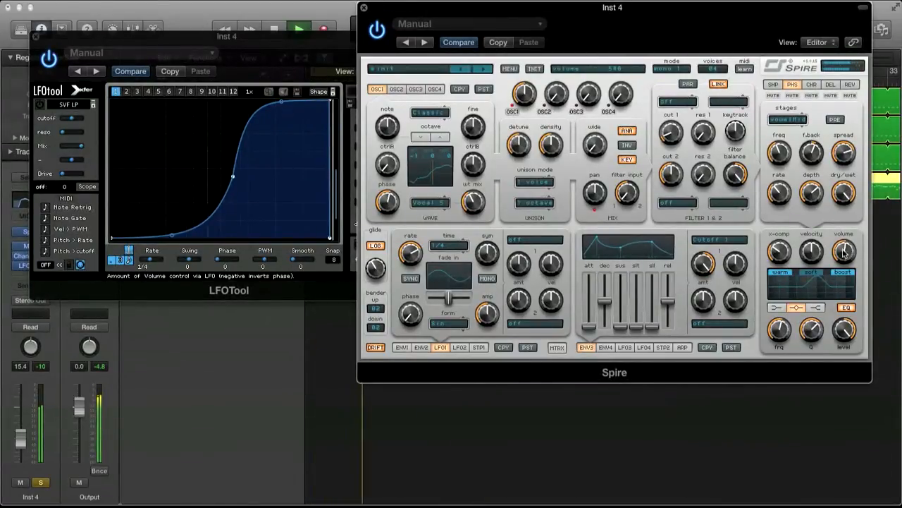
# Reopen Maul from the Inst 4 channel and lower the Mid band's cutoff to about 440 Hz.
pyautogui.click(171, 234)
pyautogui.moveTo(70, 36); pyautogui.dragTo(316, 22)
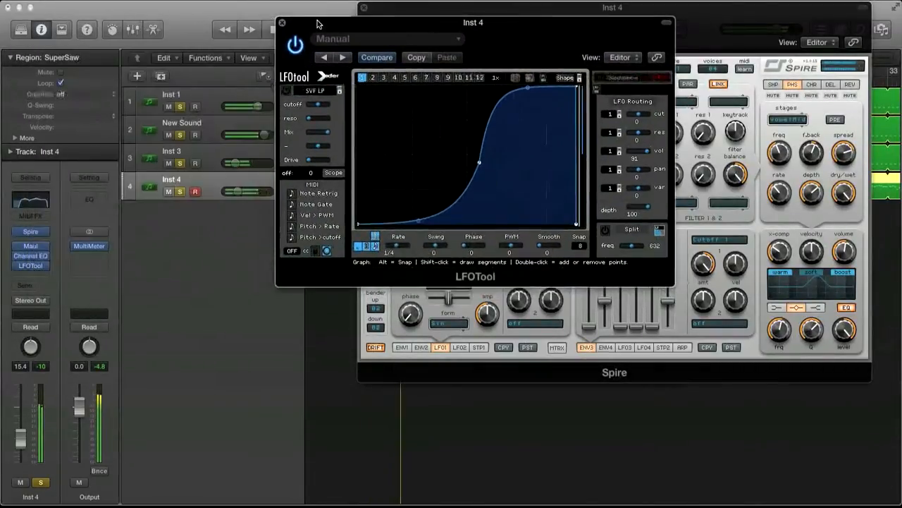
pyautogui.click(32, 247)
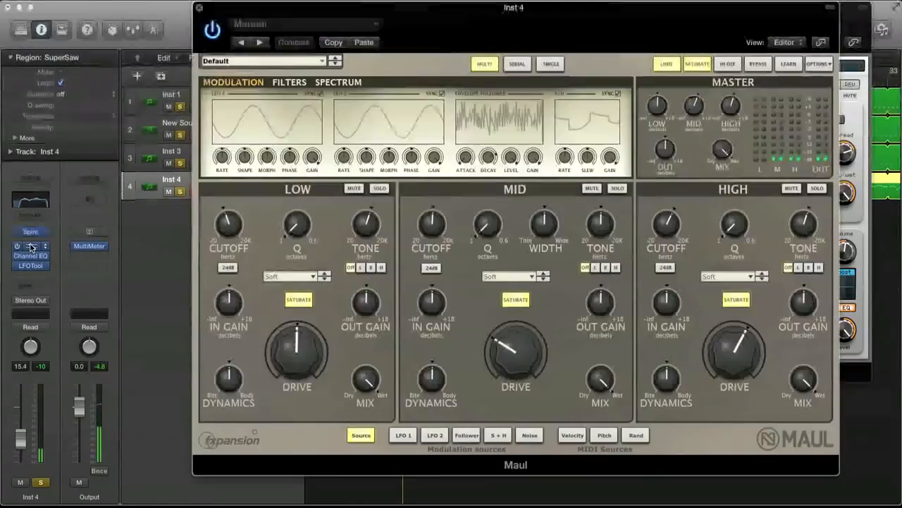
pyautogui.moveTo(375, 9); pyautogui.dragTo(334, 9)
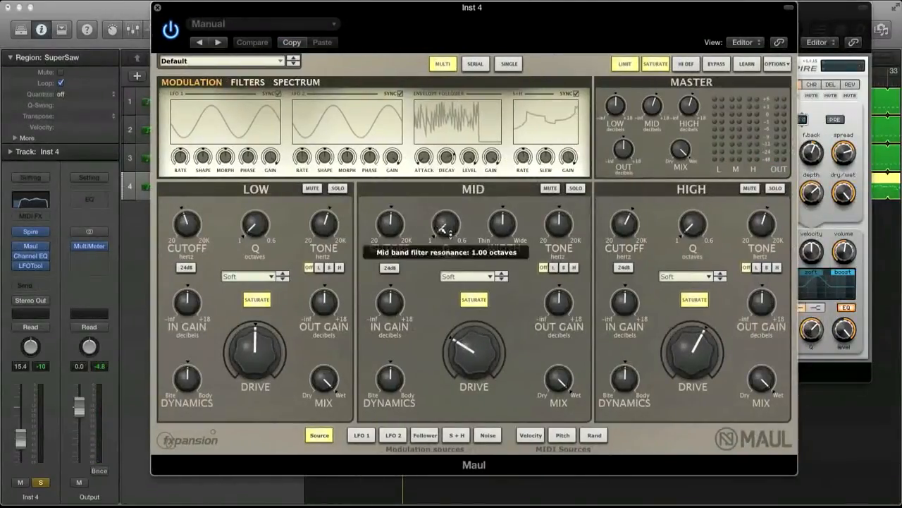
pyautogui.moveTo(395, 227); pyautogui.dragTo(401, 235)
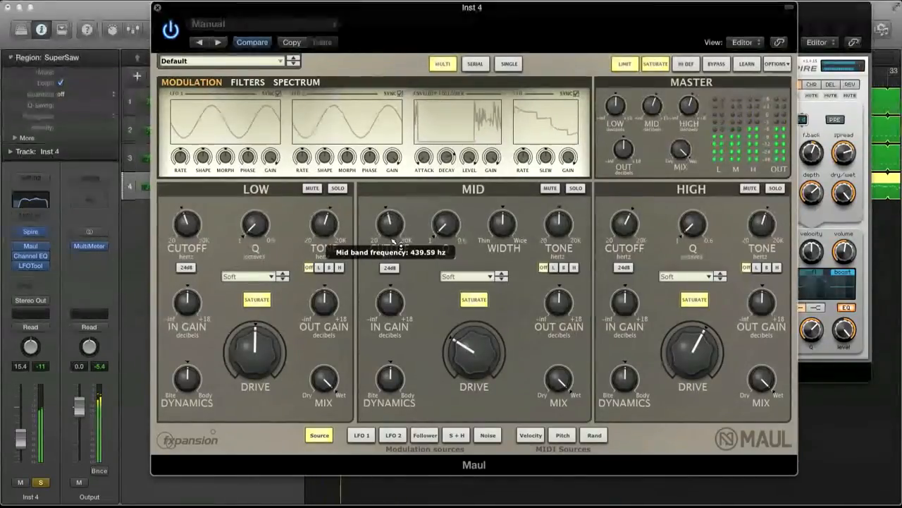
# Raise the Mid band's drive in Maul, and give the High band a lower cutoff with 75% drive.
pyautogui.moveTo(483, 337)
pyautogui.mouseDown()
pyautogui.moveTo(486, 312)
pyautogui.moveTo(488, 327)
pyautogui.mouseUp()
pyautogui.moveTo(629, 224)
pyautogui.mouseDown()
pyautogui.moveTo(627, 248)
pyautogui.moveTo(629, 217)
pyautogui.moveTo(629, 232)
pyautogui.mouseUp()
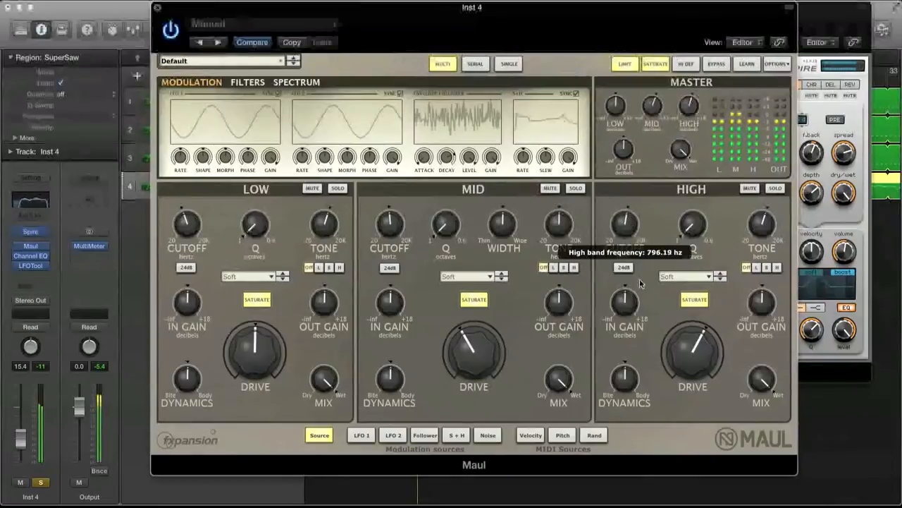
pyautogui.moveTo(693, 349)
pyautogui.mouseDown()
pyautogui.moveTo(684, 305)
pyautogui.moveTo(691, 333)
pyautogui.mouseUp()
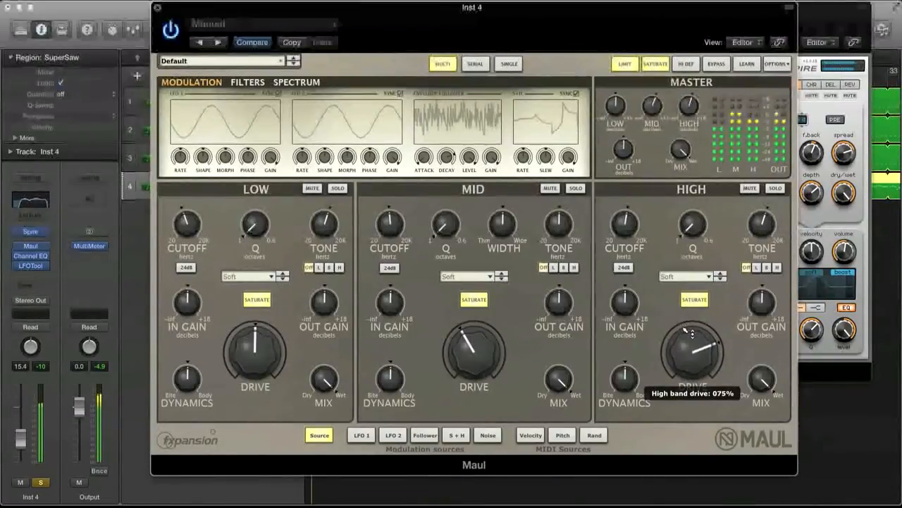
pyautogui.moveTo(633, 221); pyautogui.dragTo(634, 235)
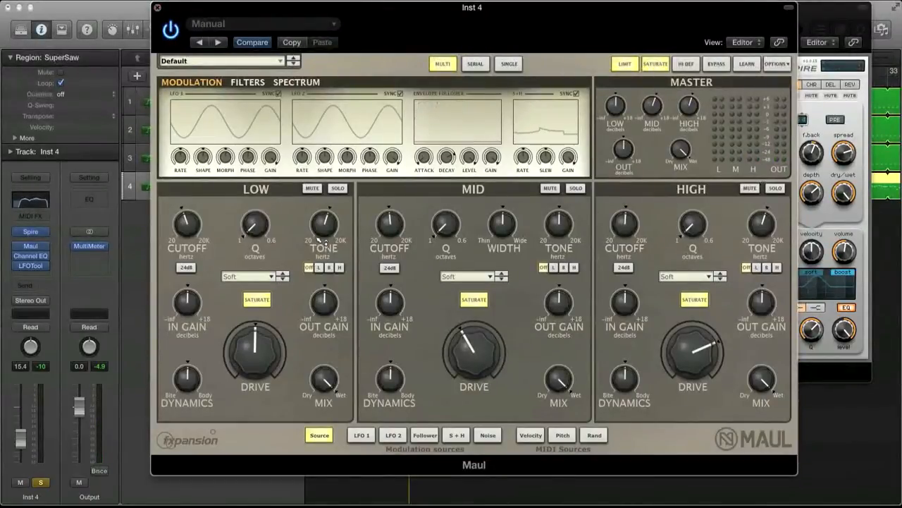
# Add a Bus 1 send on Inst 4 and review the ValhallaVintageVerb settings on Aux 1.
pyautogui.click(21, 285)
pyautogui.moveTo(63, 340)
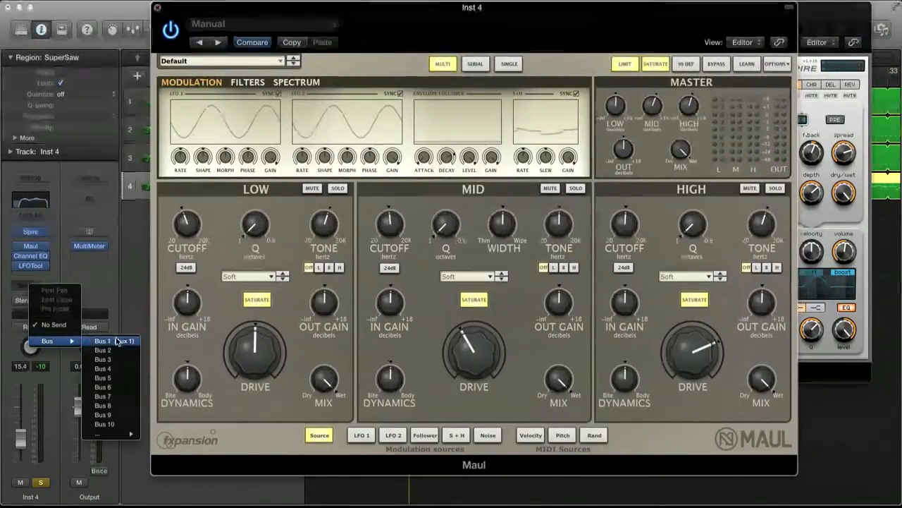
pyautogui.click(106, 341)
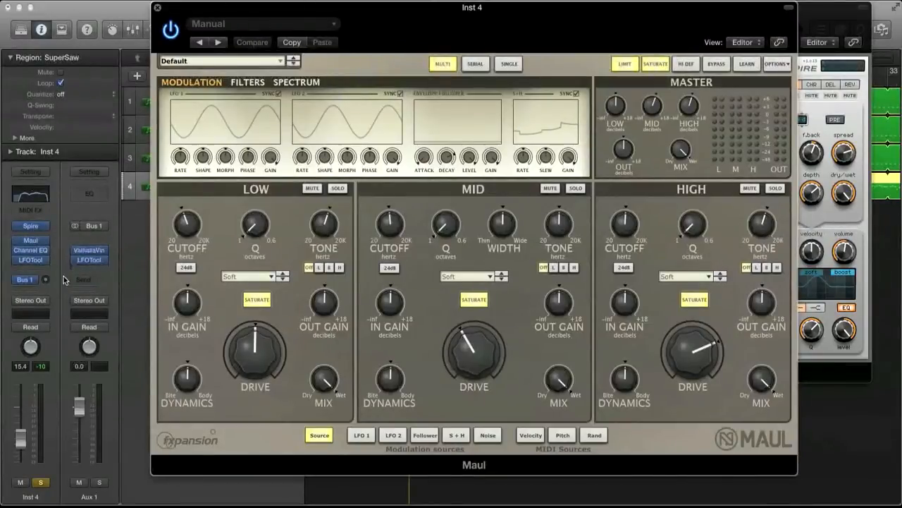
pyautogui.click(89, 250)
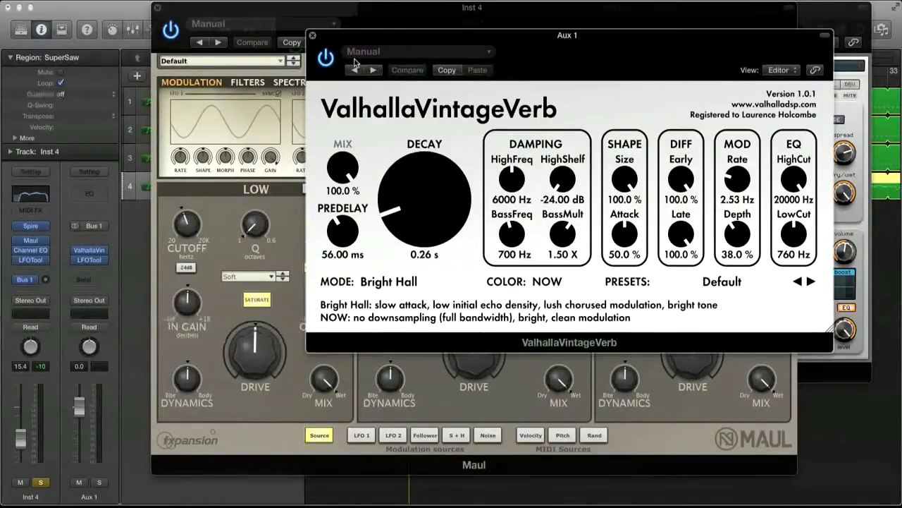
pyautogui.click(313, 36)
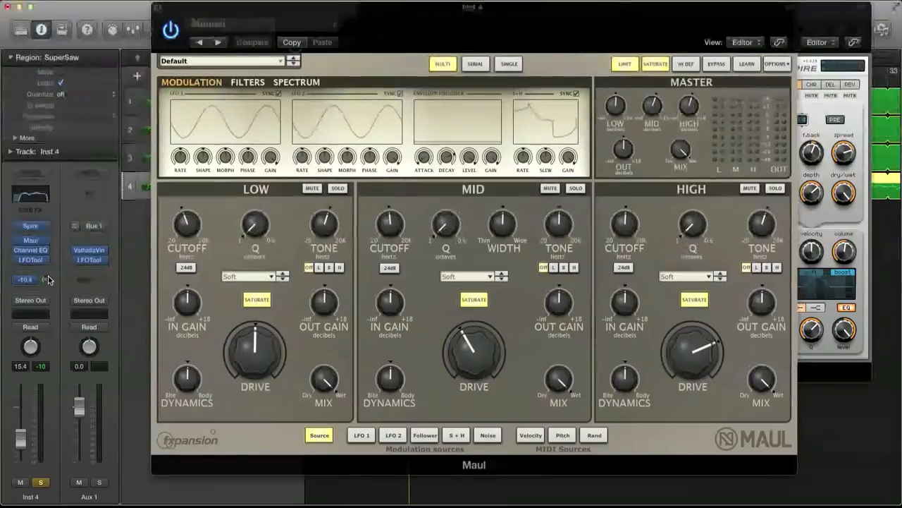
# During playback, set Inst 4's Bus 1 send level to -16.0.
pyautogui.press('space')
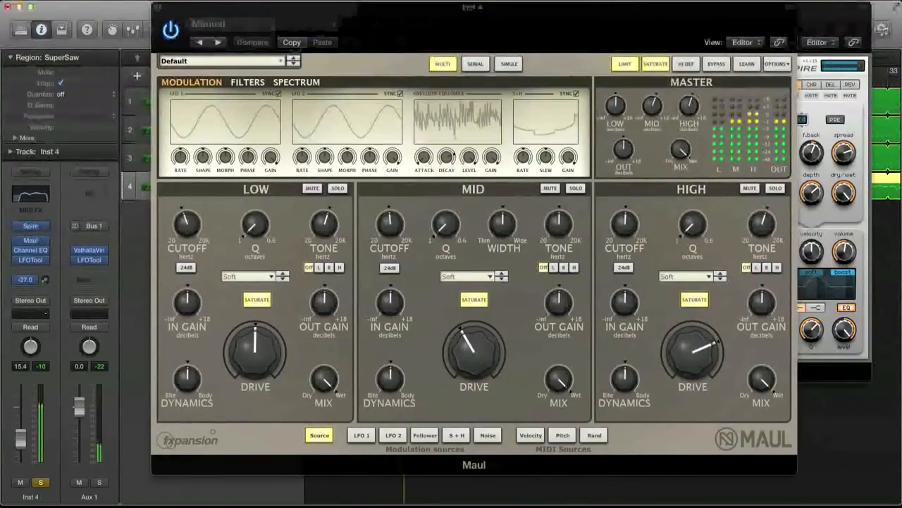
pyautogui.moveTo(46, 279)
pyautogui.mouseDown()
pyautogui.moveTo(45, 312)
pyautogui.moveTo(48, 281)
pyautogui.mouseUp()
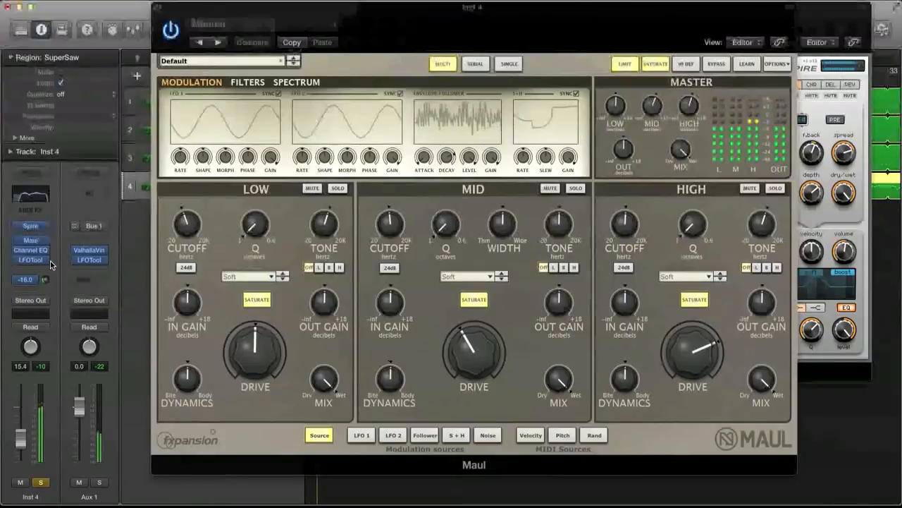
# In Aux 1's LFOTool, set the LFO volume amount to 100 and lower the curve's start point to the floor, closing LFOTool and Maul.
pyautogui.click(90, 260)
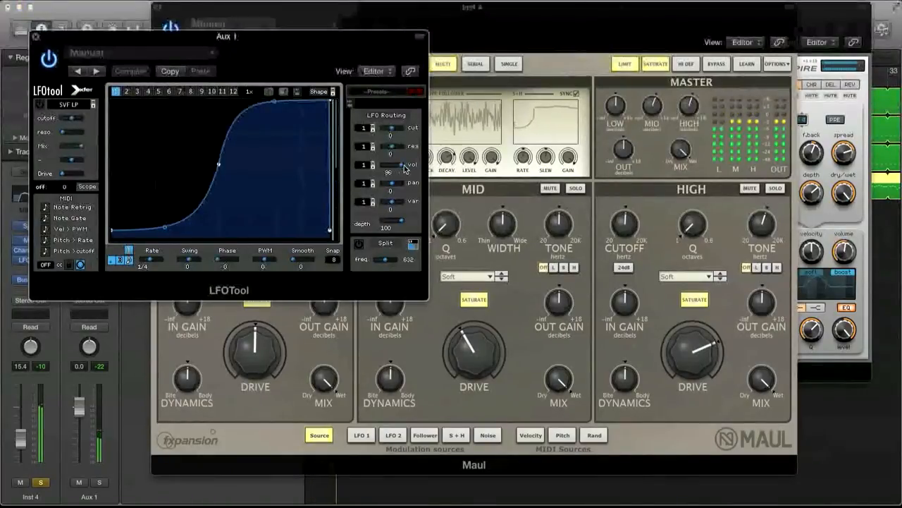
pyautogui.moveTo(406, 169); pyautogui.dragTo(409, 167)
pyautogui.moveTo(111, 232); pyautogui.dragTo(112, 238)
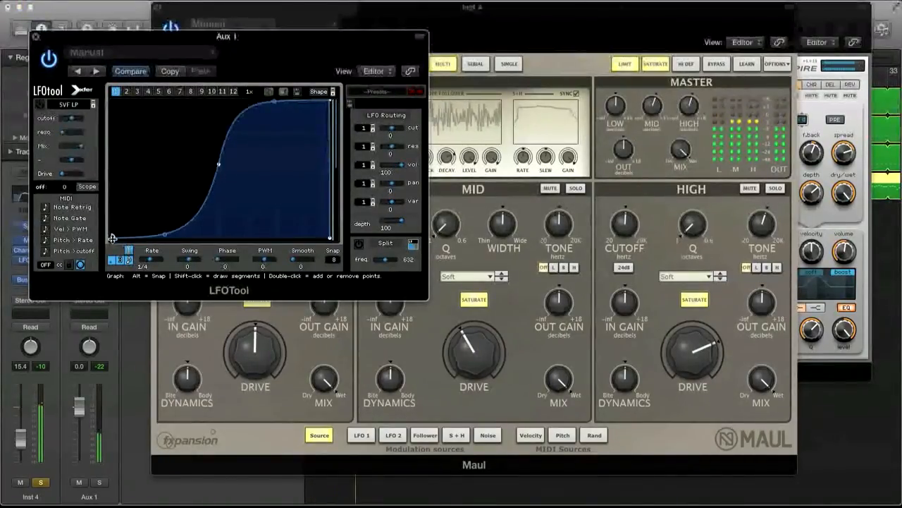
pyautogui.click(36, 36)
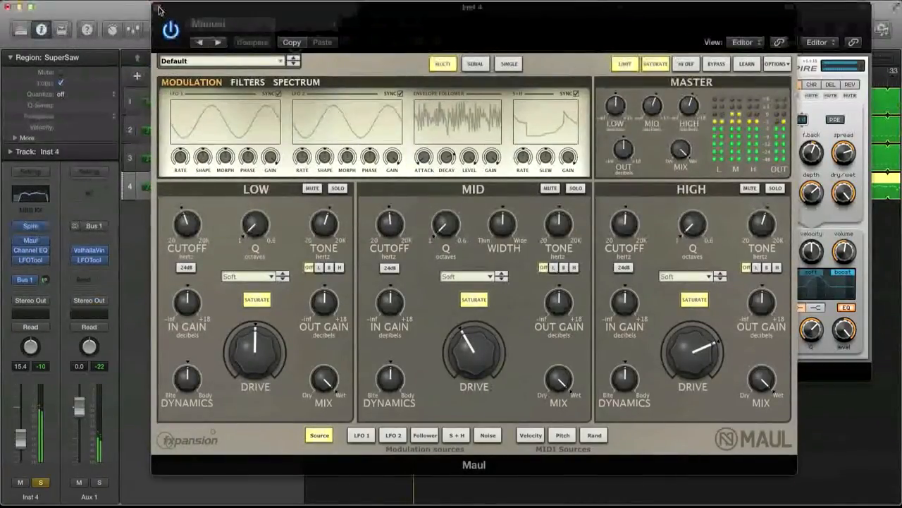
pyautogui.click(160, 9)
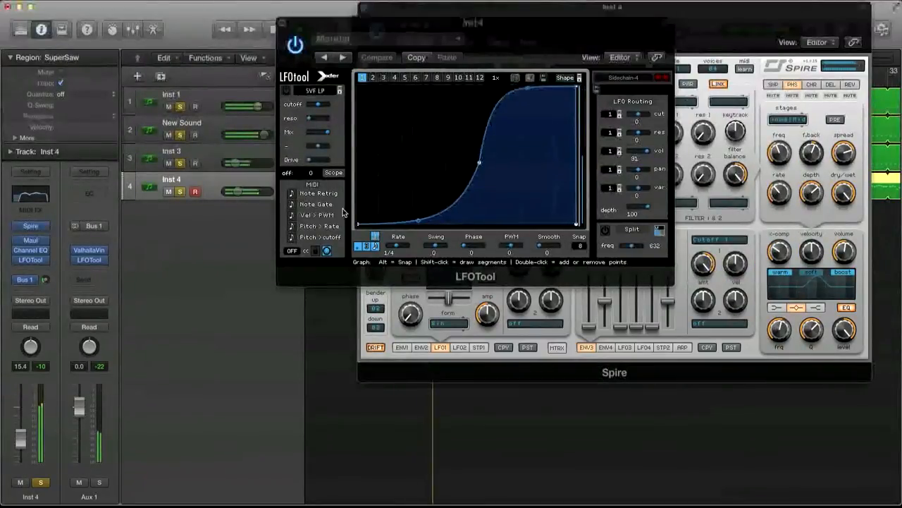